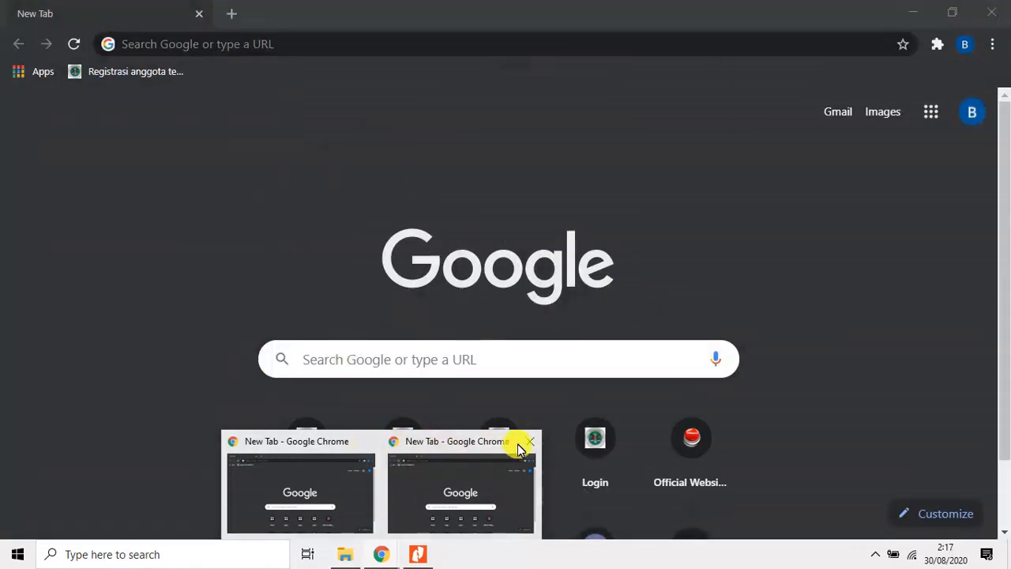
Close the extra browser window and open the website simk.patelki.org.
{"action": "left_click", "coordinate": [529, 441]}
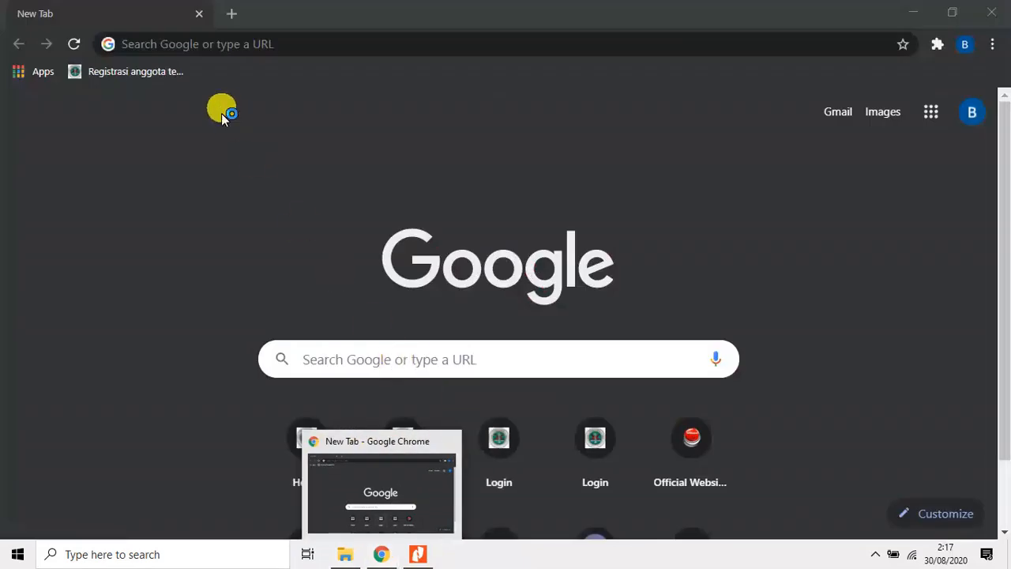
{"action": "left_click", "coordinate": [163, 46]}
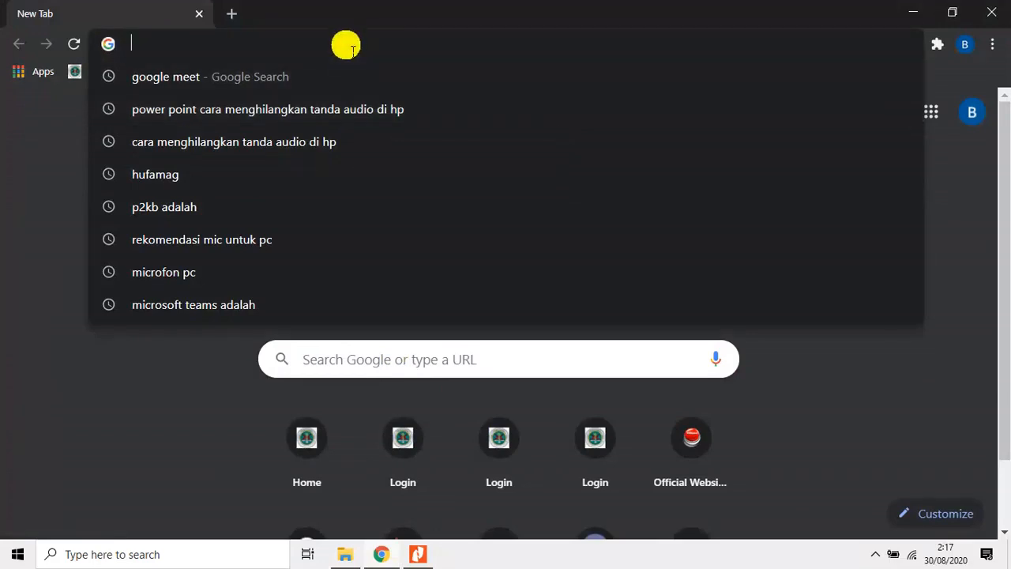
{"action": "type", "text": "simk.patelki.org"}
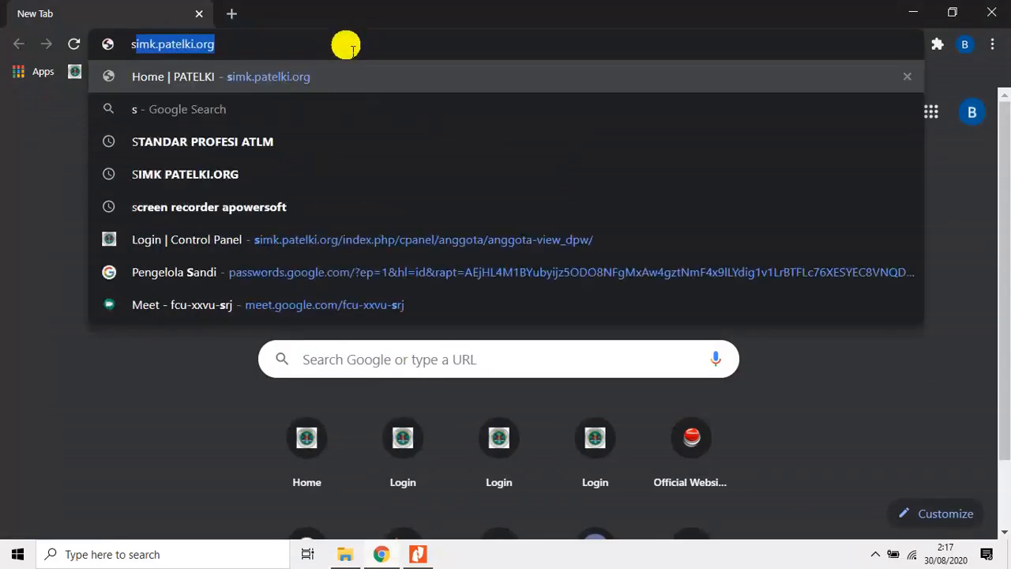
{"action": "left_click", "coordinate": [240, 48]}
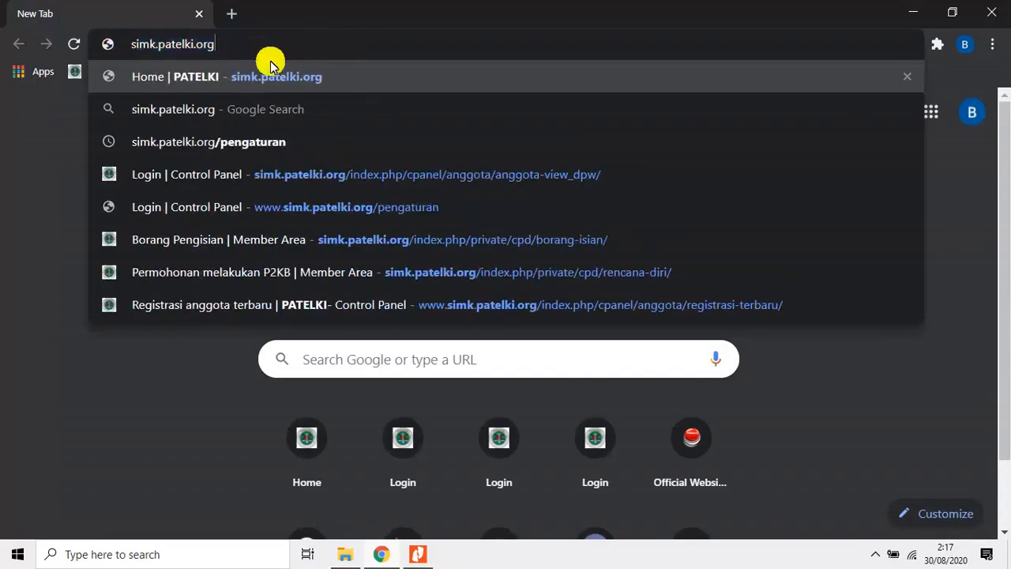
{"action": "key", "text": "Return"}
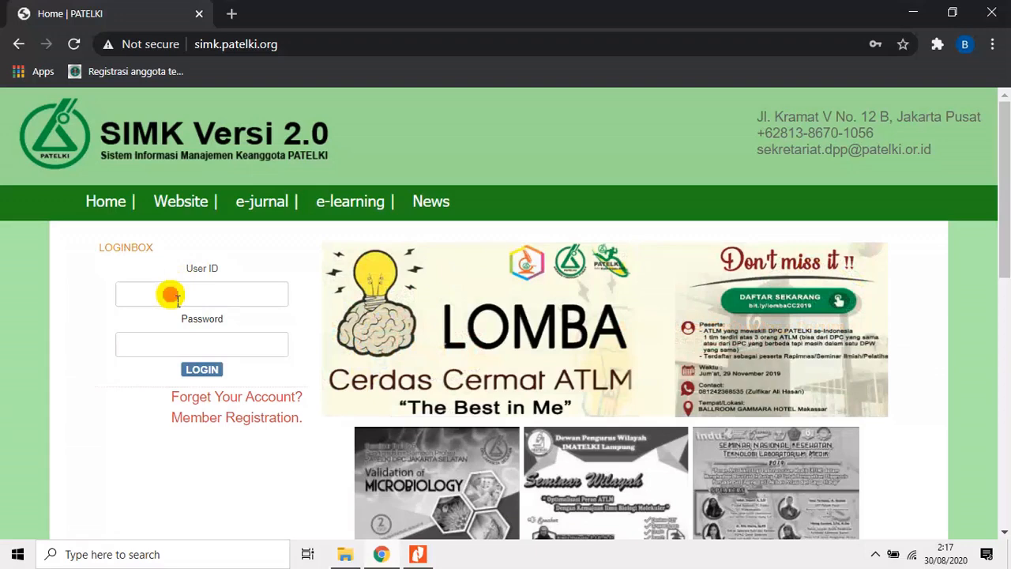
Log in to the member area with the first saved account's user ID and password.
{"action": "left_click", "coordinate": [171, 295]}
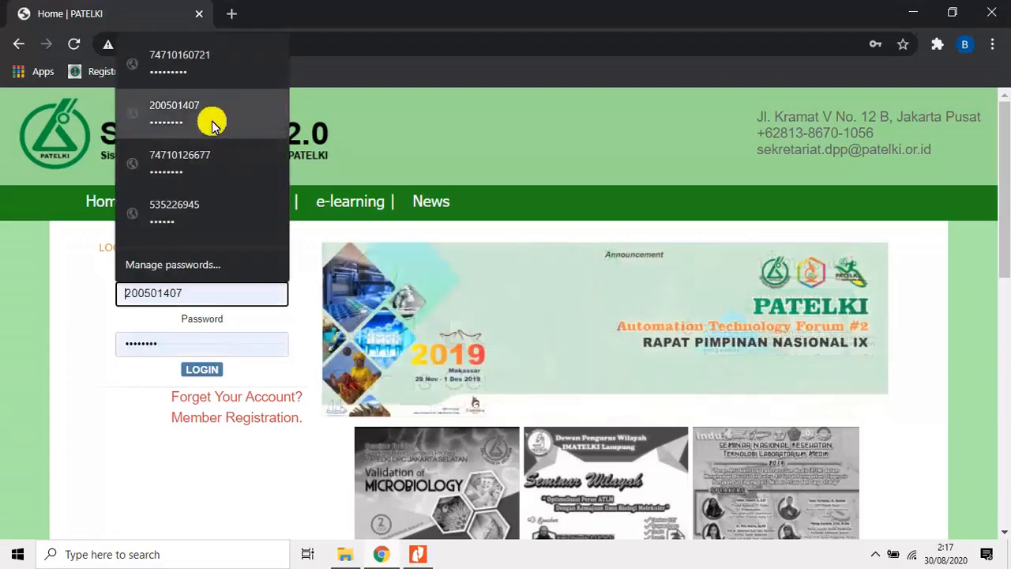
{"action": "left_click", "coordinate": [195, 69]}
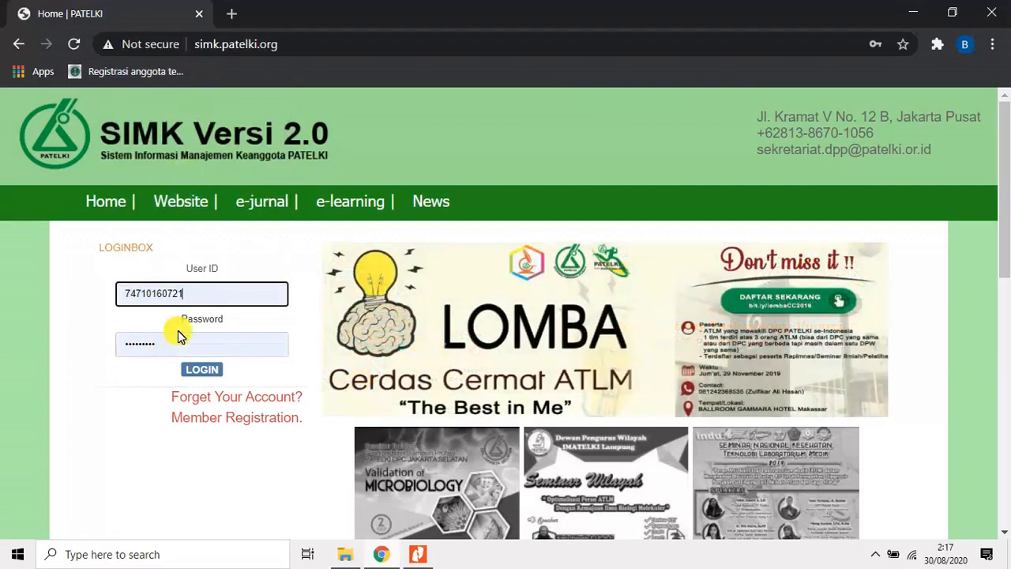
{"action": "left_click", "coordinate": [214, 378]}
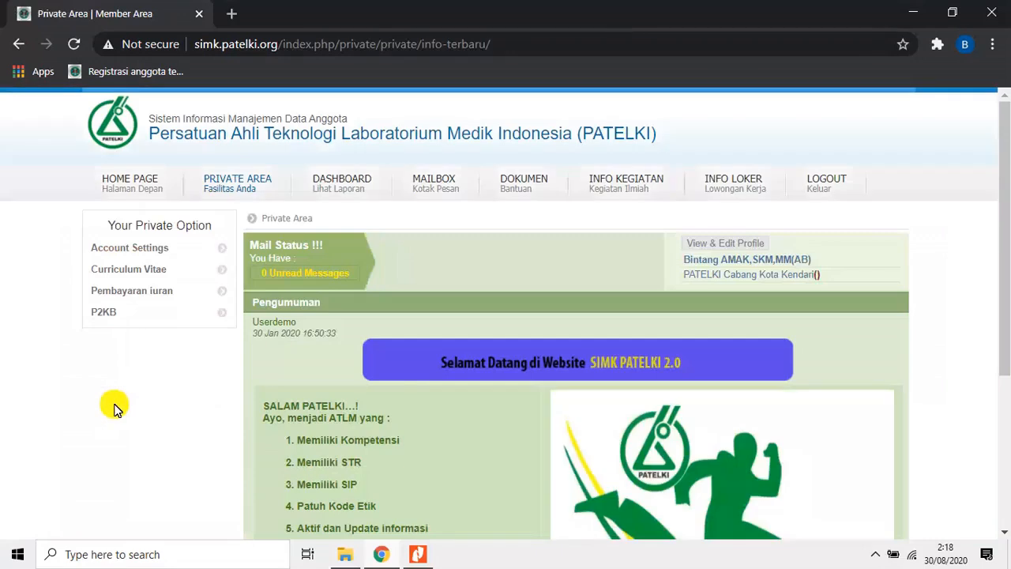
Expand the P2KB options in the member's private area.
{"action": "scroll", "coordinate": [179, 400], "scroll_direction": "down", "scroll_amount": 1}
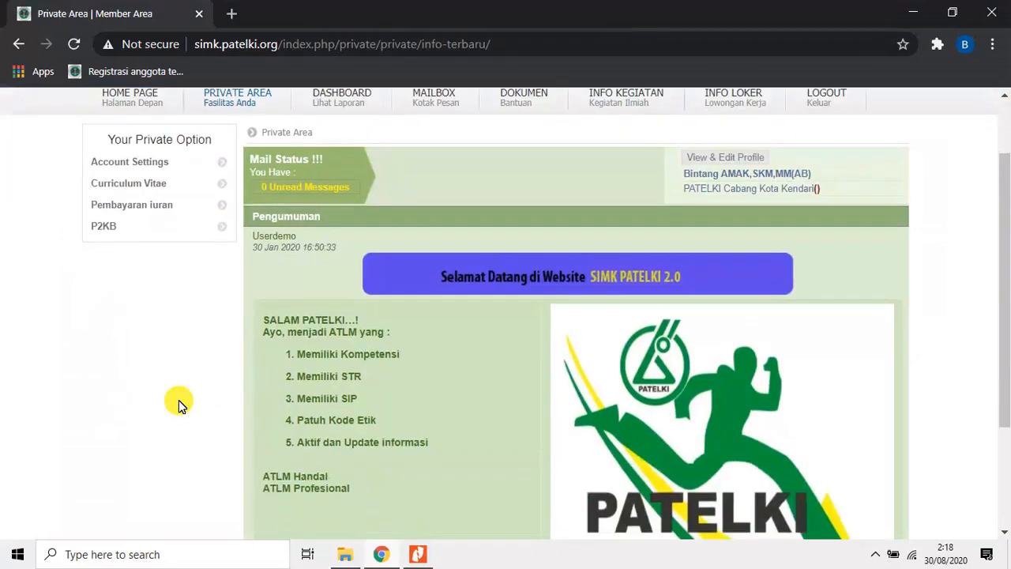
{"action": "scroll", "coordinate": [178, 400], "scroll_direction": "up", "scroll_amount": 1}
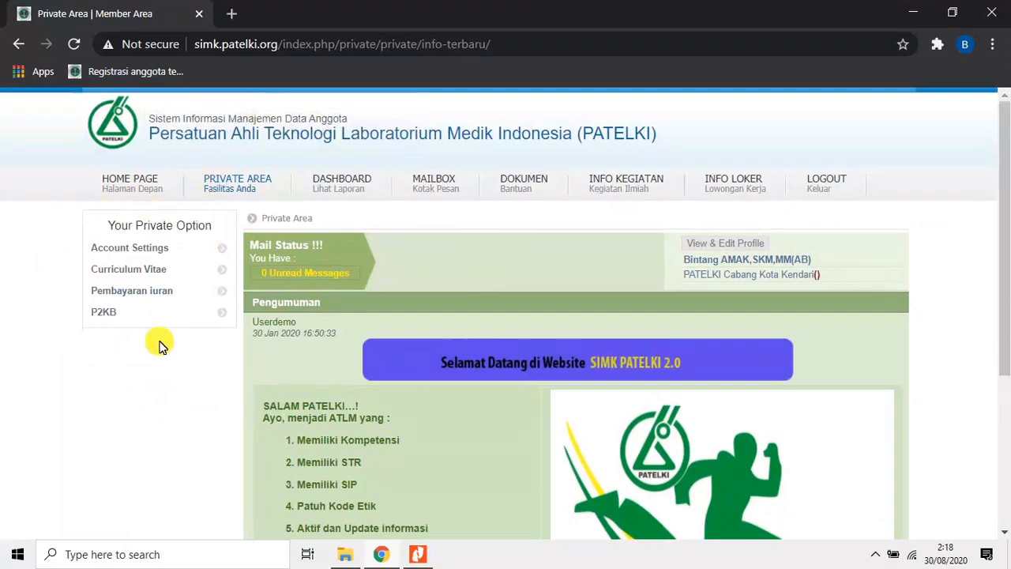
{"action": "left_click", "coordinate": [109, 314]}
{"action": "scroll", "coordinate": [154, 344], "scroll_direction": "down", "scroll_amount": 1}
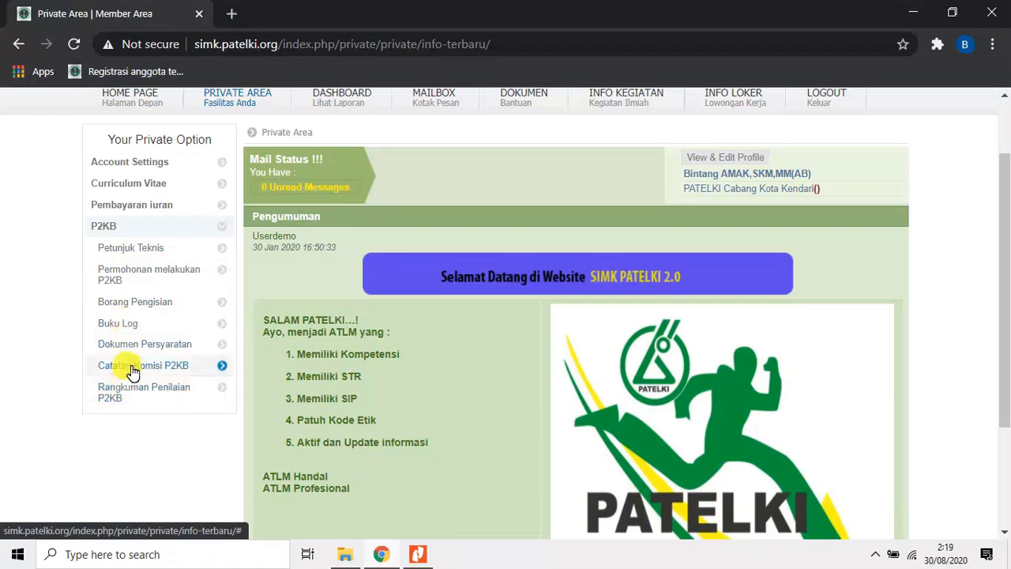
Open Petunjuk Teknis under P2KB and read the instructions from Langkah 1 to Langkah 5.
{"action": "left_click", "coordinate": [141, 252]}
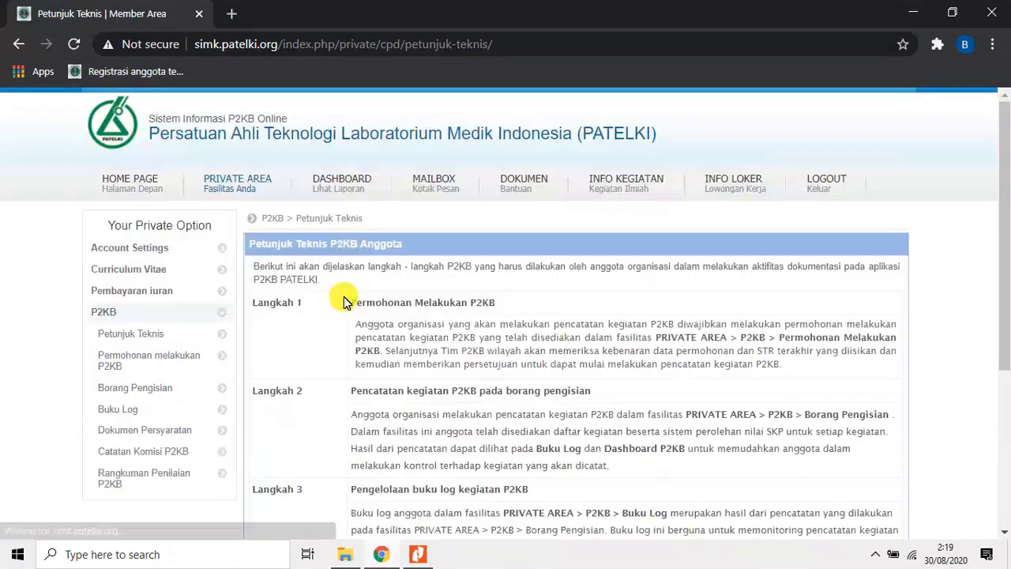
{"action": "scroll", "coordinate": [444, 348], "scroll_direction": "down", "scroll_amount": 3}
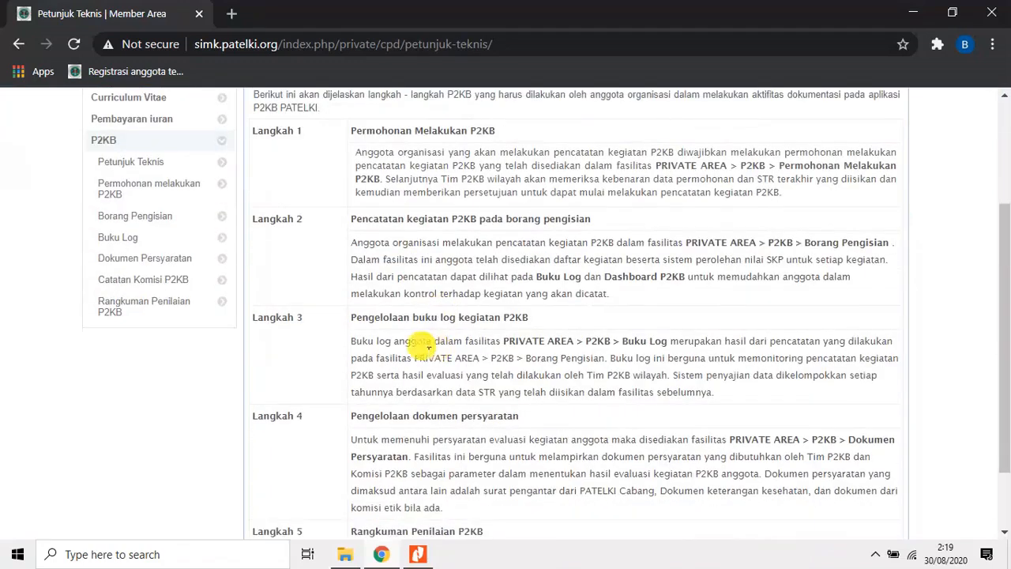
{"action": "scroll", "coordinate": [411, 341], "scroll_direction": "up", "scroll_amount": 1}
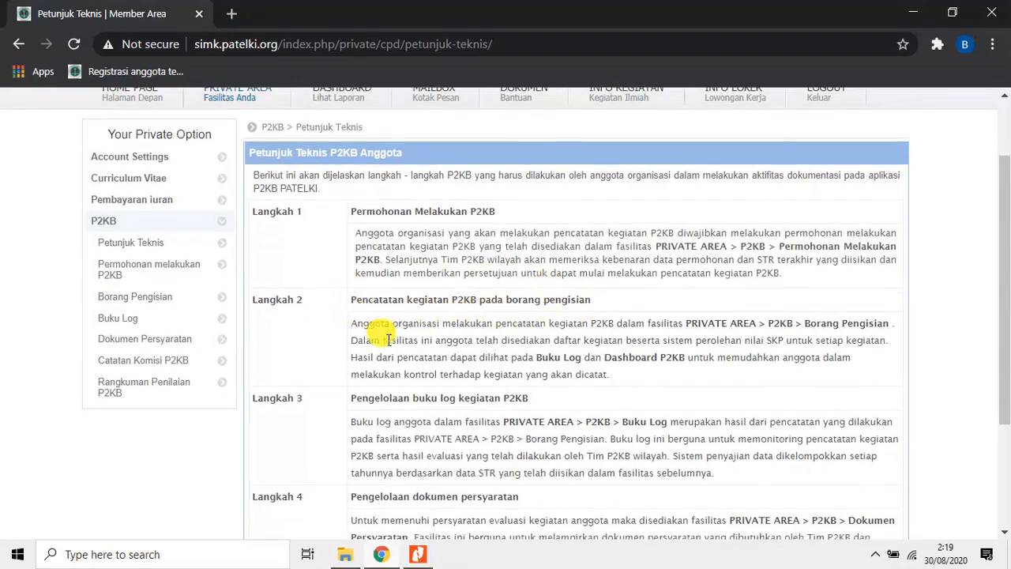
{"action": "scroll", "coordinate": [360, 330], "scroll_direction": "down", "scroll_amount": 1}
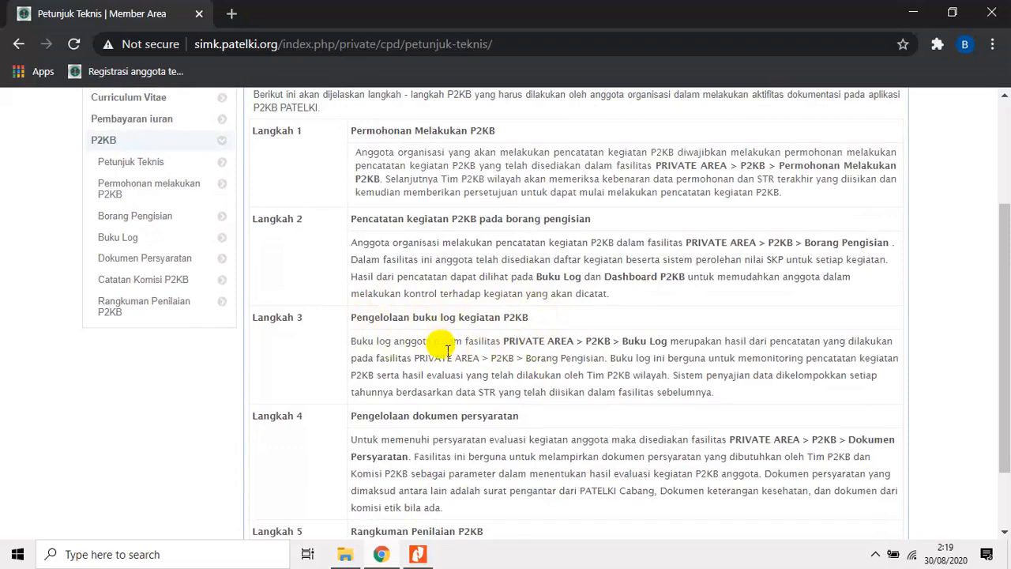
{"action": "scroll", "coordinate": [447, 348], "scroll_direction": "down", "scroll_amount": 2}
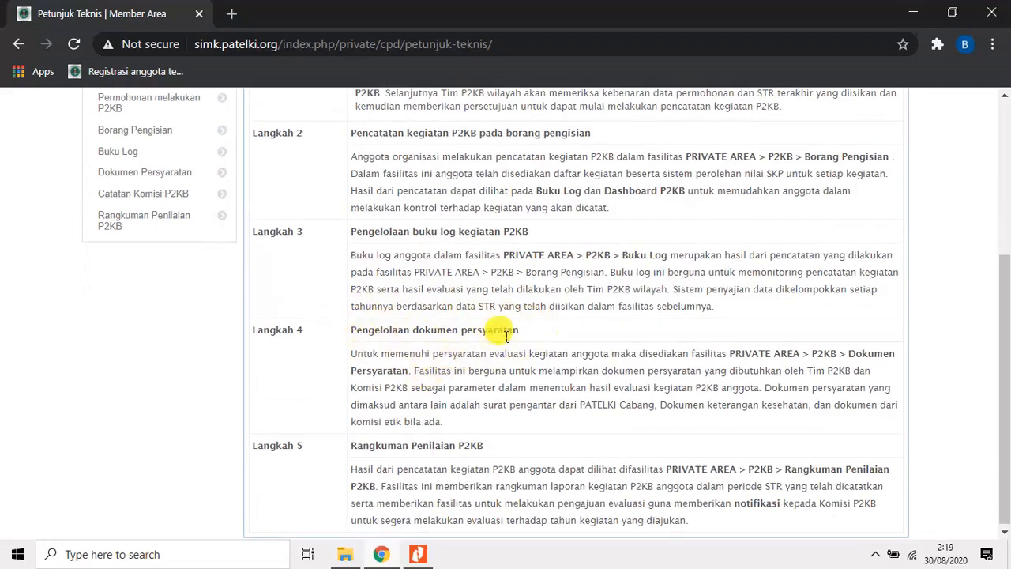
{"action": "scroll", "coordinate": [497, 351], "scroll_direction": "down", "scroll_amount": 1}
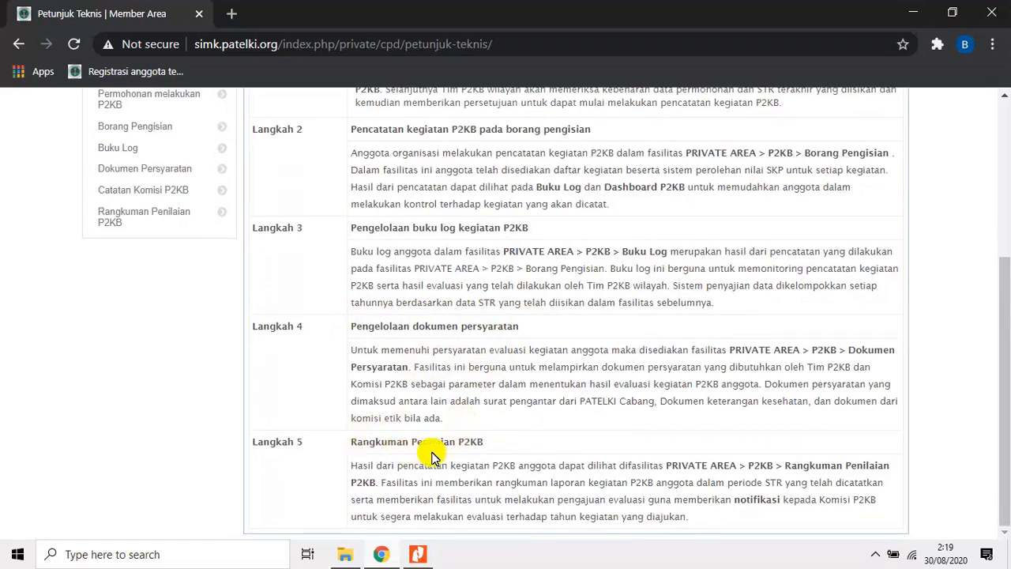
{"action": "scroll", "coordinate": [432, 457], "scroll_direction": "up", "scroll_amount": 3}
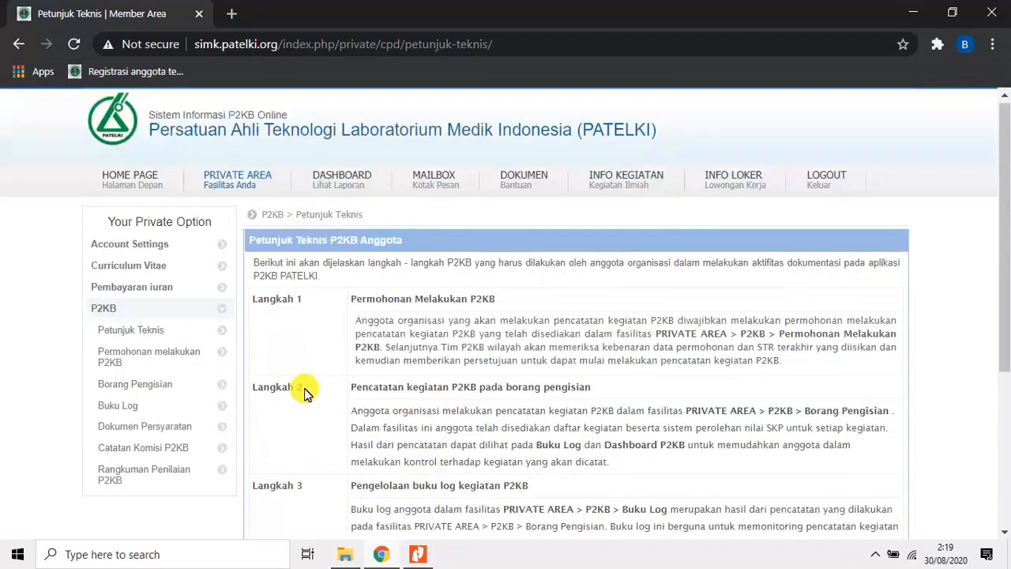
Open the listed STR entry under Permohonan melakukan P2KB for editing and save its form.
{"action": "left_click", "coordinate": [151, 358]}
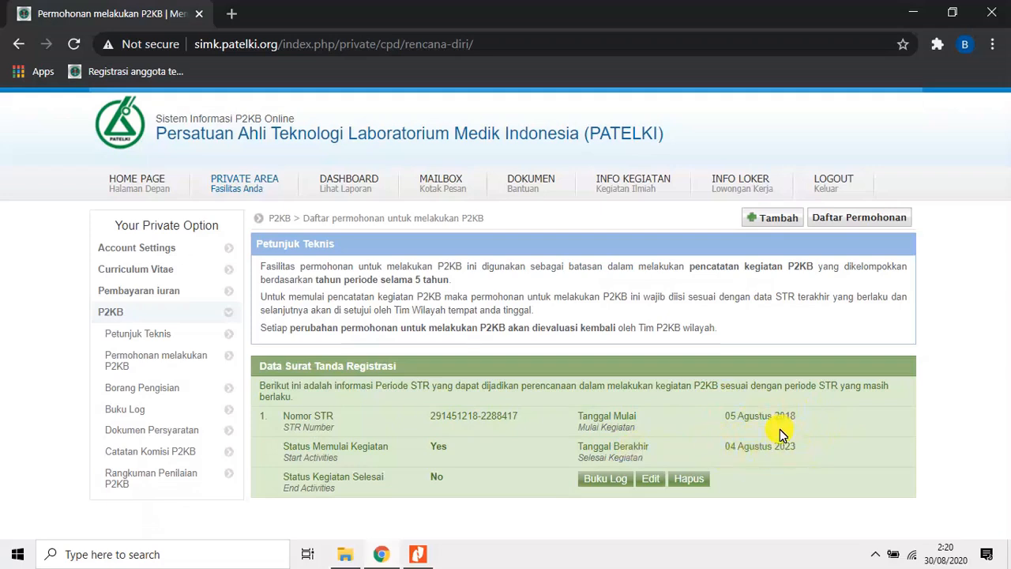
{"action": "left_click", "coordinate": [653, 479]}
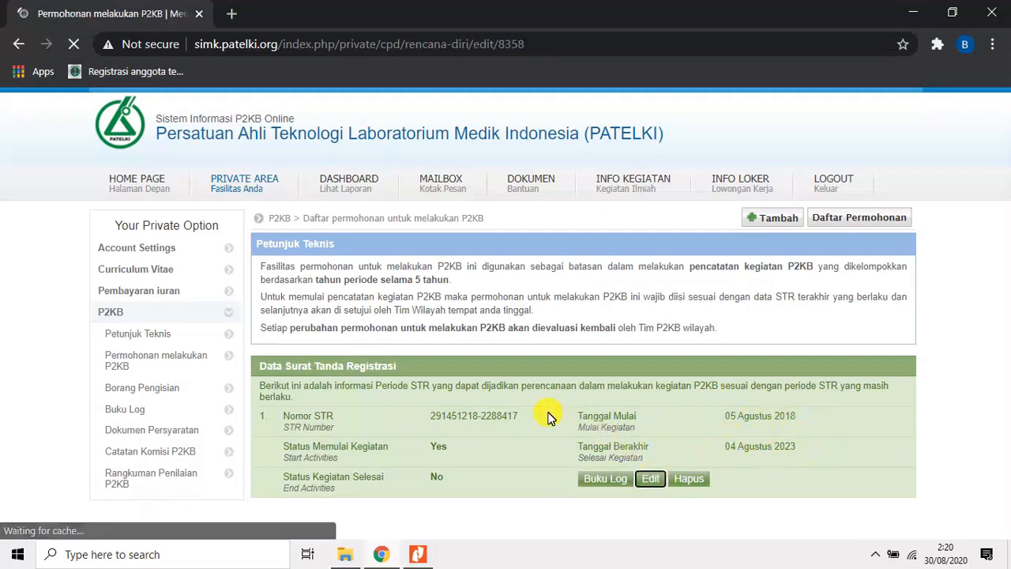
{"action": "scroll", "coordinate": [549, 415], "scroll_direction": "down", "scroll_amount": 3}
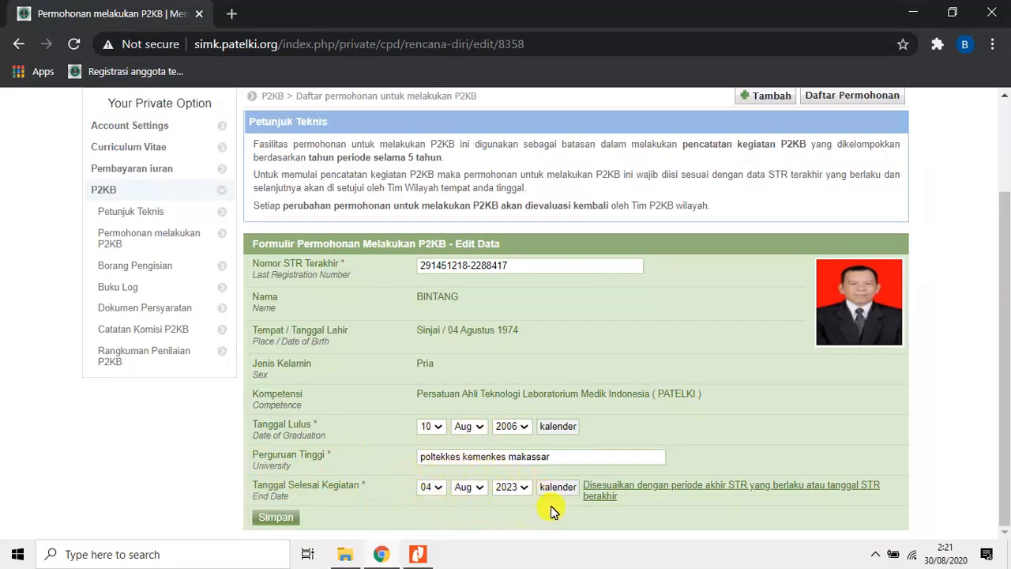
{"action": "left_click", "coordinate": [290, 520]}
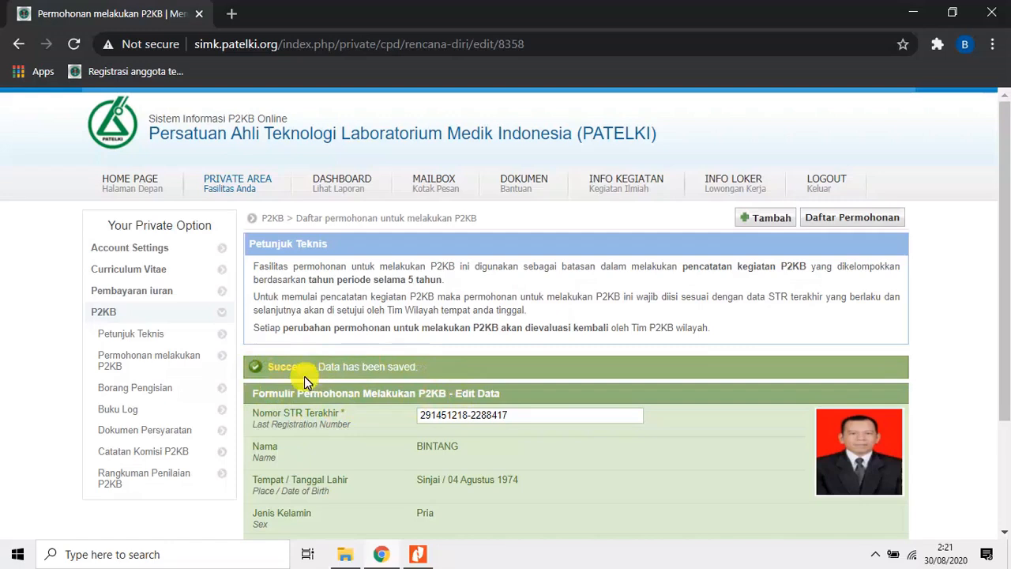
Open Borang Pengisian and examine the list of P2KB activities and the domain each belongs to.
{"action": "left_click", "coordinate": [157, 394]}
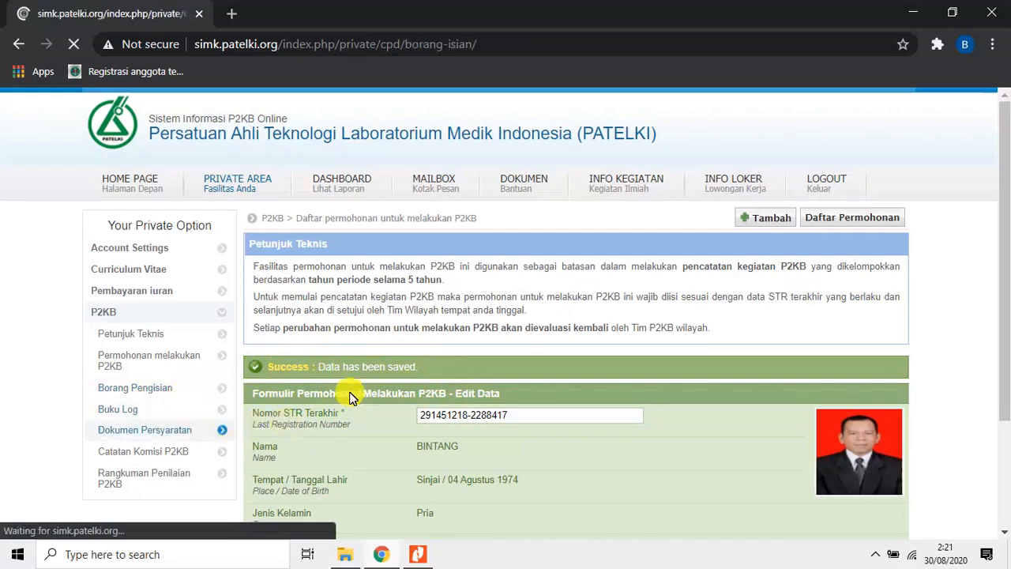
{"action": "scroll", "coordinate": [514, 393], "scroll_direction": "down", "scroll_amount": 3}
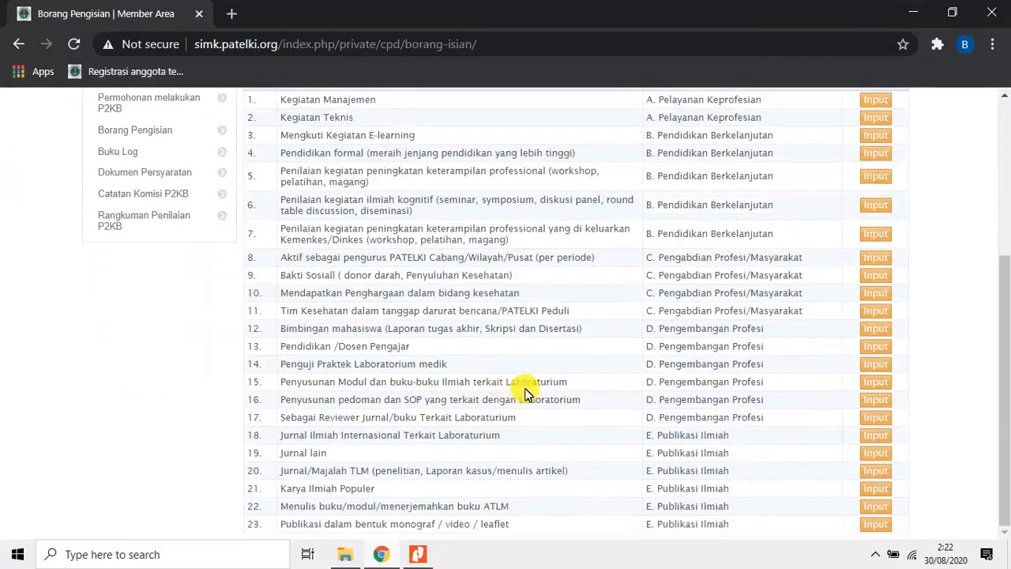
{"action": "scroll", "coordinate": [553, 391], "scroll_direction": "up", "scroll_amount": 2}
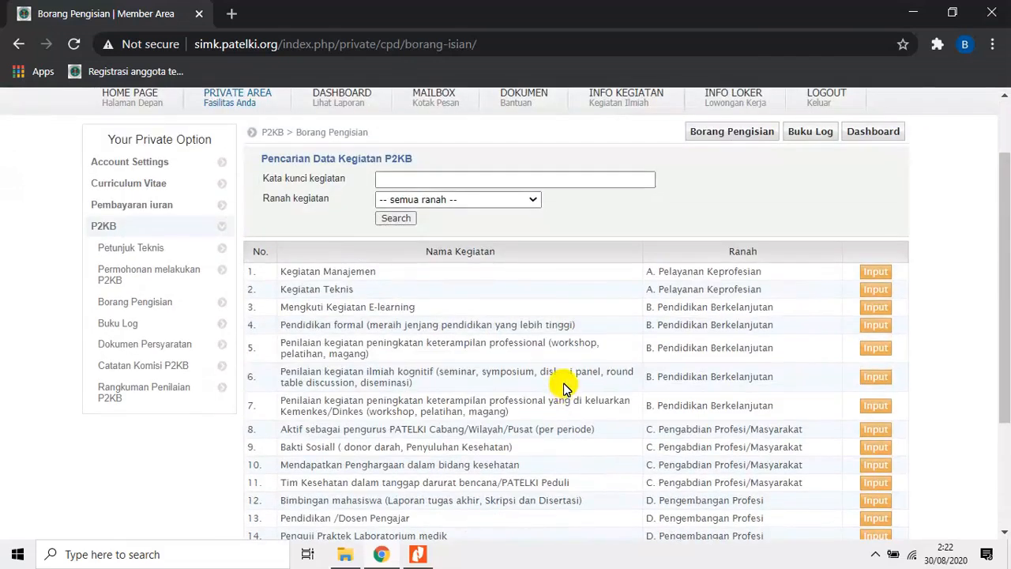
{"action": "scroll", "coordinate": [565, 388], "scroll_direction": "down", "scroll_amount": 2}
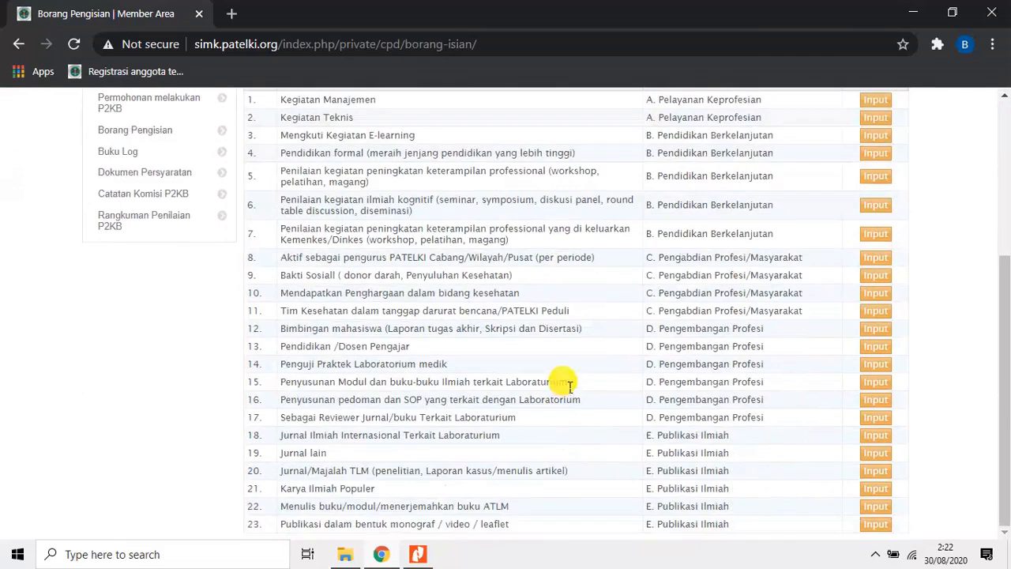
{"action": "scroll", "coordinate": [595, 428], "scroll_direction": "up", "scroll_amount": 2}
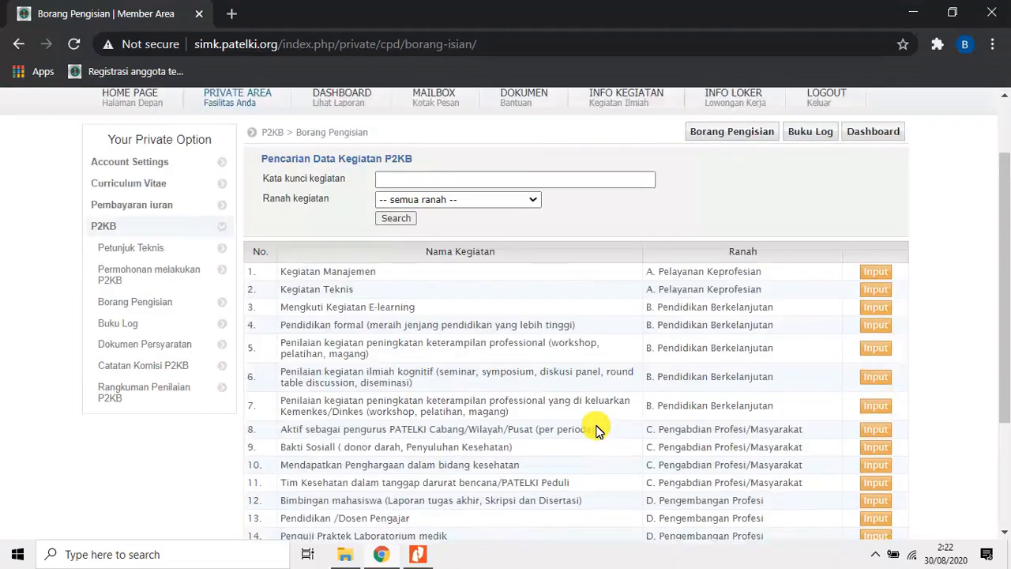
{"action": "scroll", "coordinate": [599, 423], "scroll_direction": "down", "scroll_amount": 2}
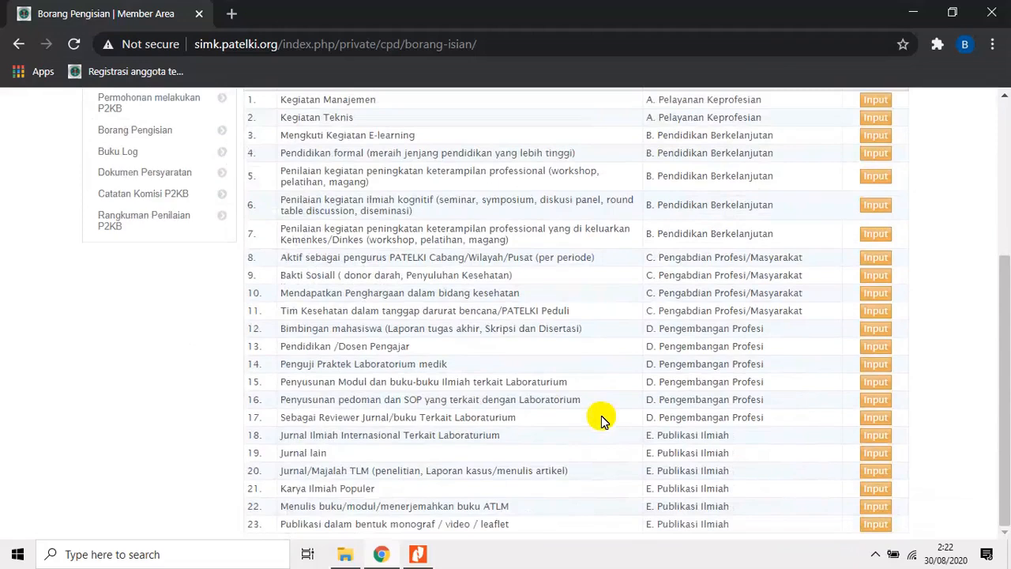
{"action": "scroll", "coordinate": [601, 419], "scroll_direction": "up", "scroll_amount": 2}
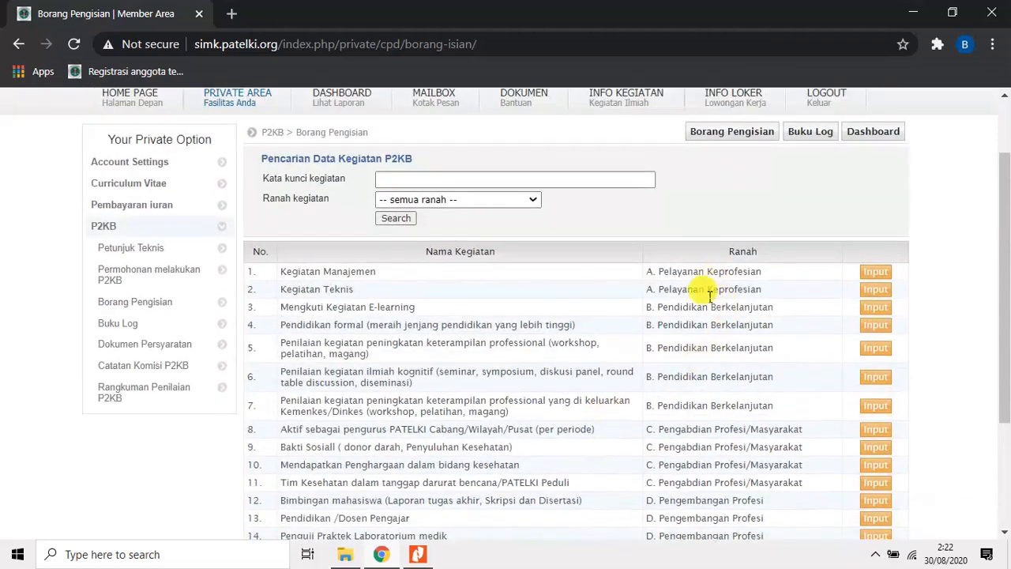
{"action": "scroll", "coordinate": [695, 313], "scroll_direction": "down", "scroll_amount": 2}
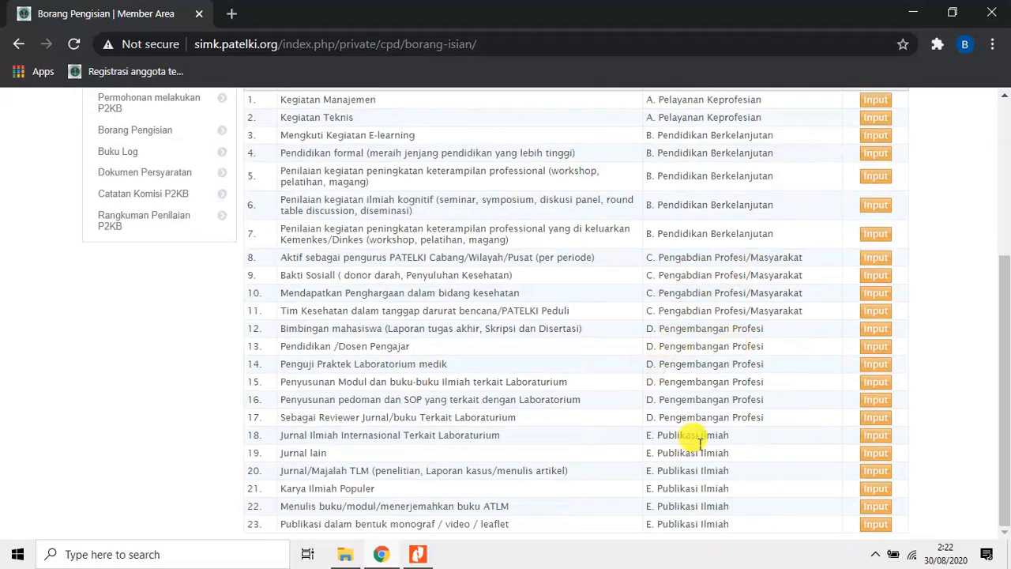
{"action": "scroll", "coordinate": [608, 407], "scroll_direction": "up", "scroll_amount": 3}
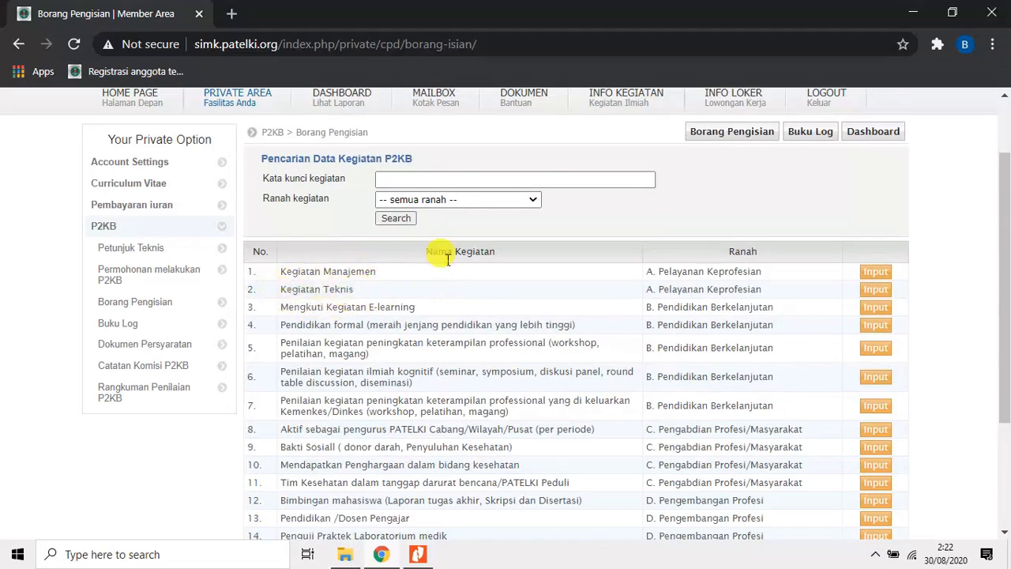
Filter the P2KB activities by the domain A. Pelayanan Keprofesian.
{"action": "left_click", "coordinate": [531, 203]}
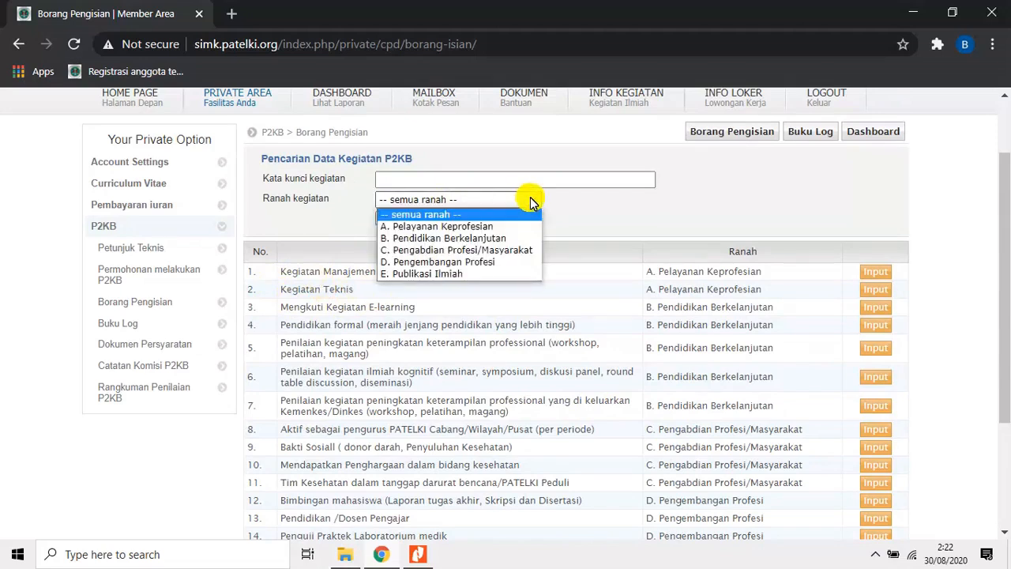
{"action": "left_click", "coordinate": [504, 227]}
{"action": "left_click", "coordinate": [400, 219]}
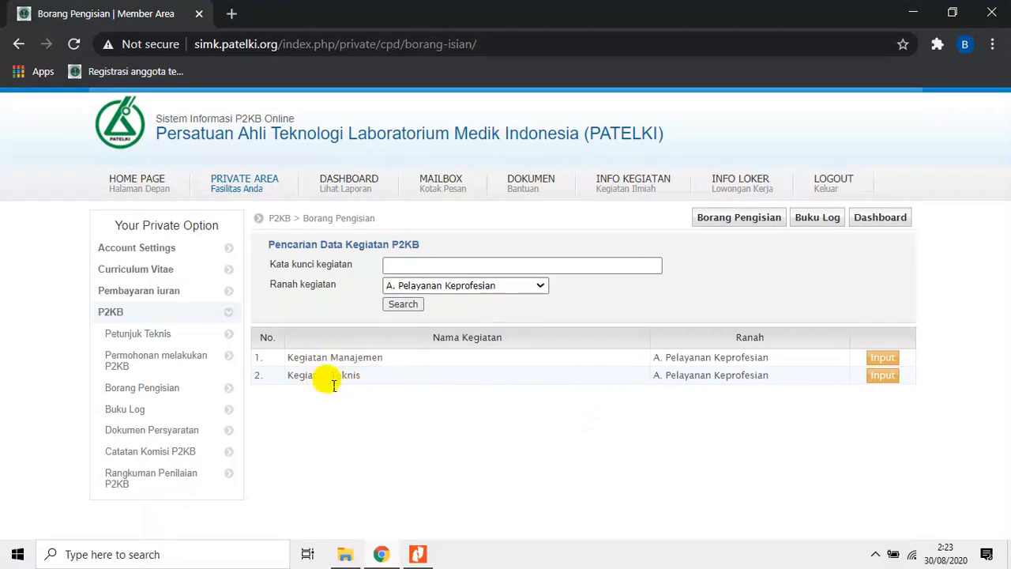
Open the Kegiatan Teknis input form, enter RSUD Kota Kendari as Institusi Pelayanan and choose Pra analitik as Jenis Pemeriksaan.
{"action": "left_click", "coordinate": [883, 377]}
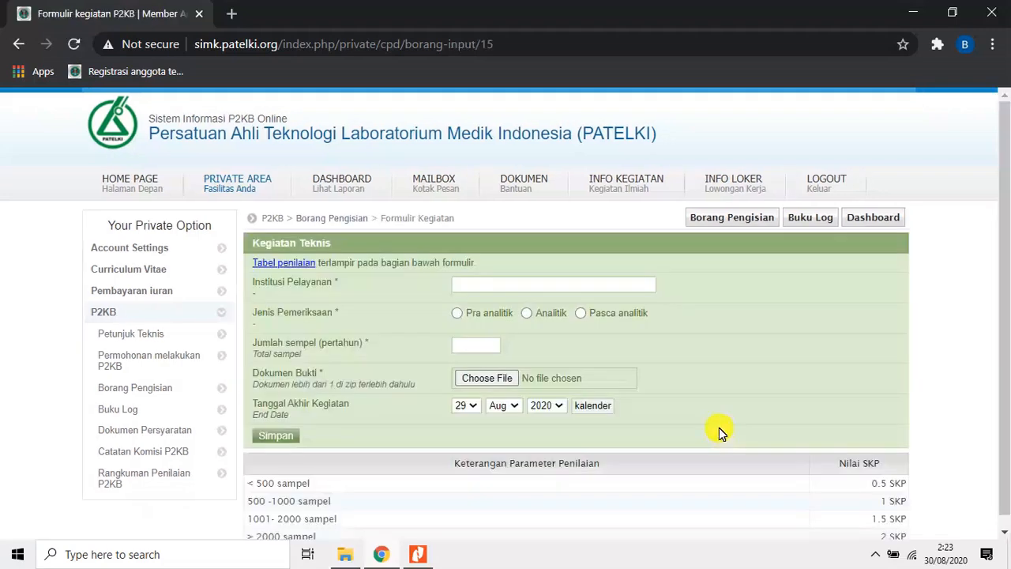
{"action": "scroll", "coordinate": [695, 405], "scroll_direction": "down", "scroll_amount": 1}
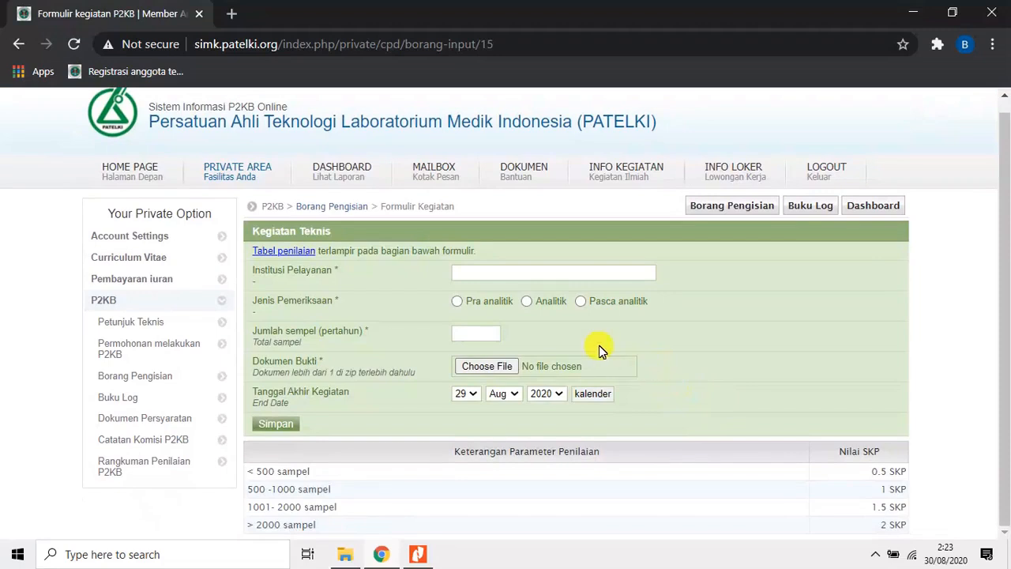
{"action": "left_click", "coordinate": [463, 272]}
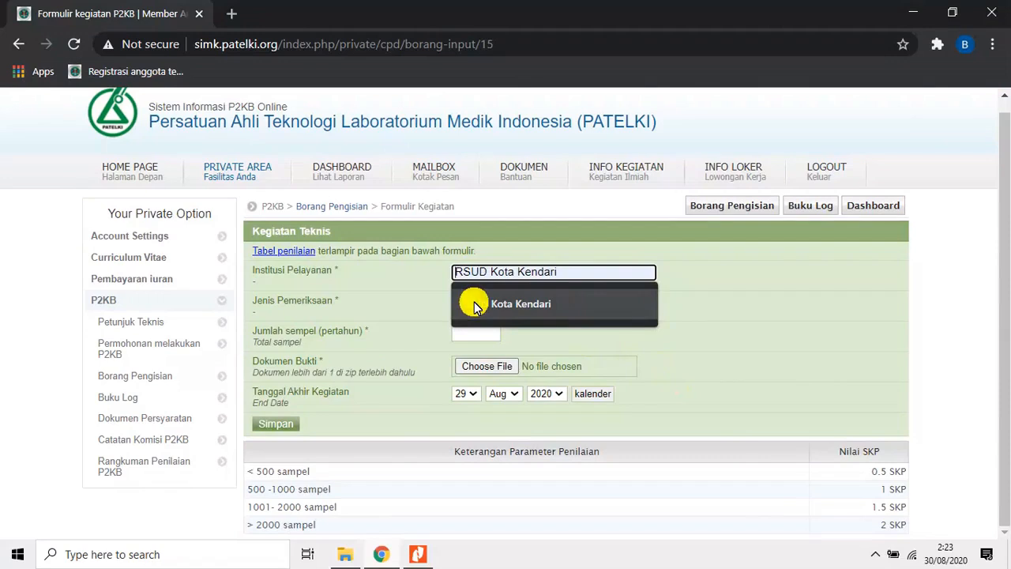
{"action": "left_click", "coordinate": [474, 304]}
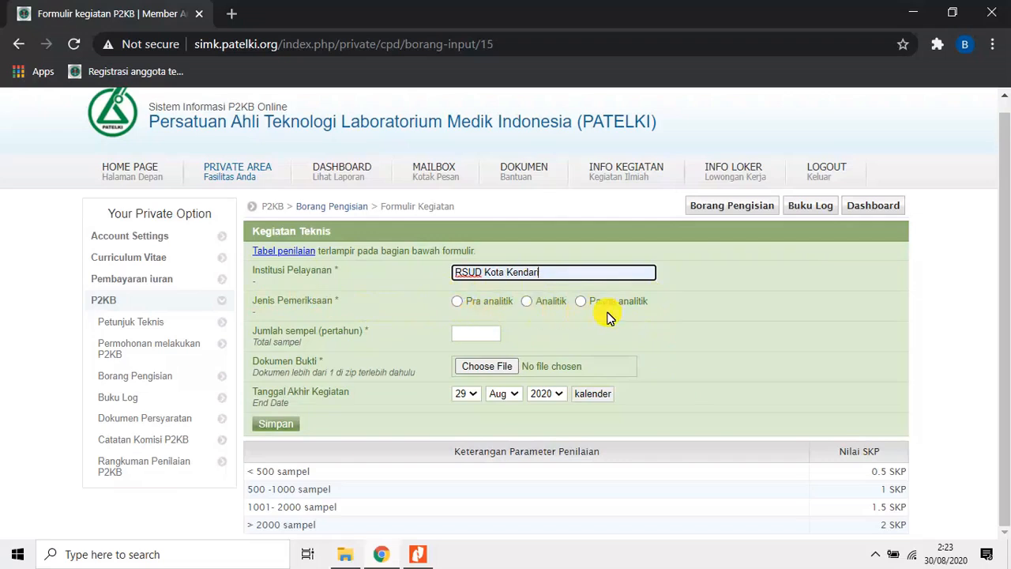
{"action": "left_click", "coordinate": [457, 303]}
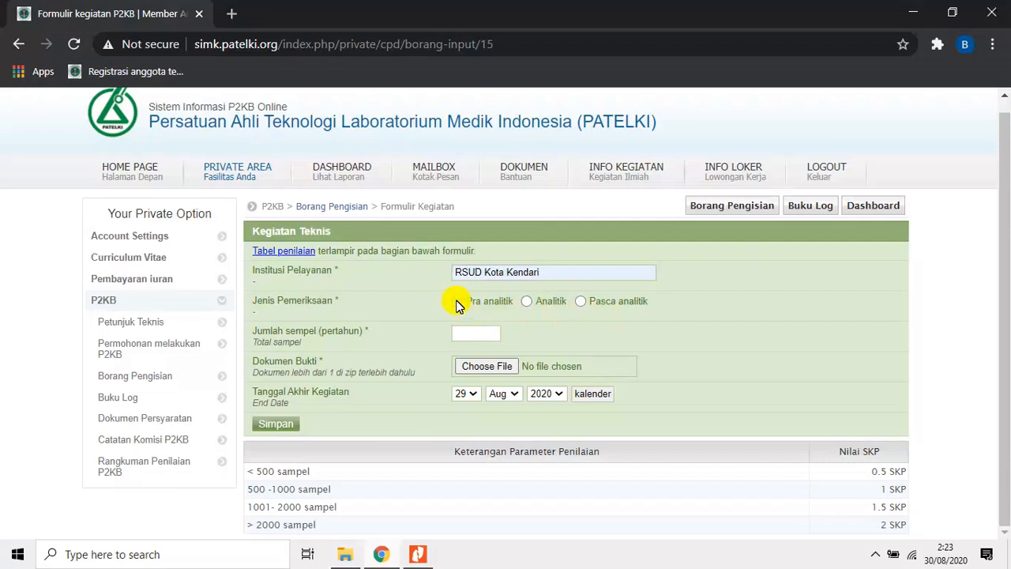
{"action": "left_click", "coordinate": [457, 303]}
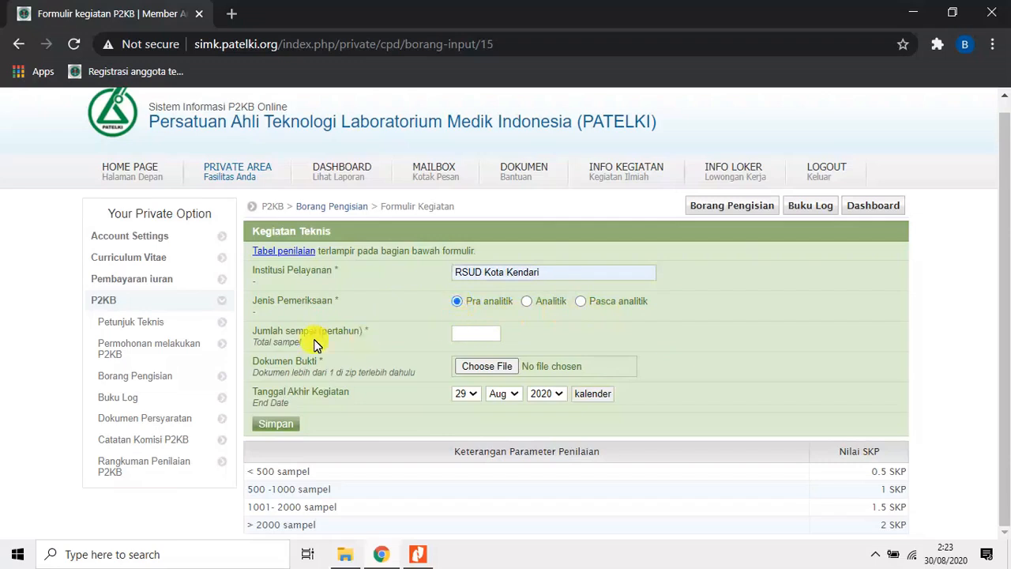
Switch to Nitro Pro to view the kegiatan harian 2018-2019 laboratory activity report.
{"action": "left_click", "coordinate": [418, 551]}
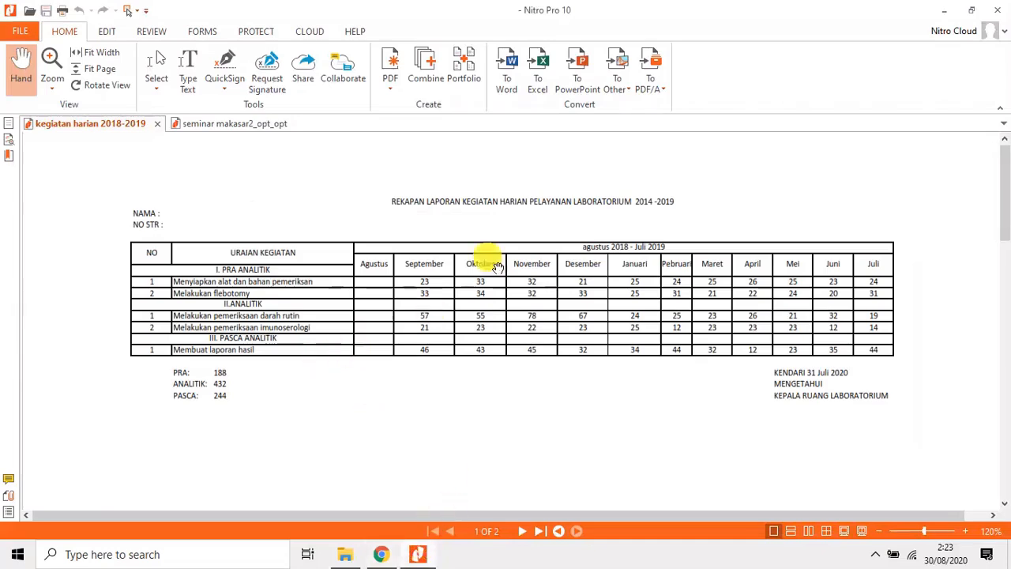
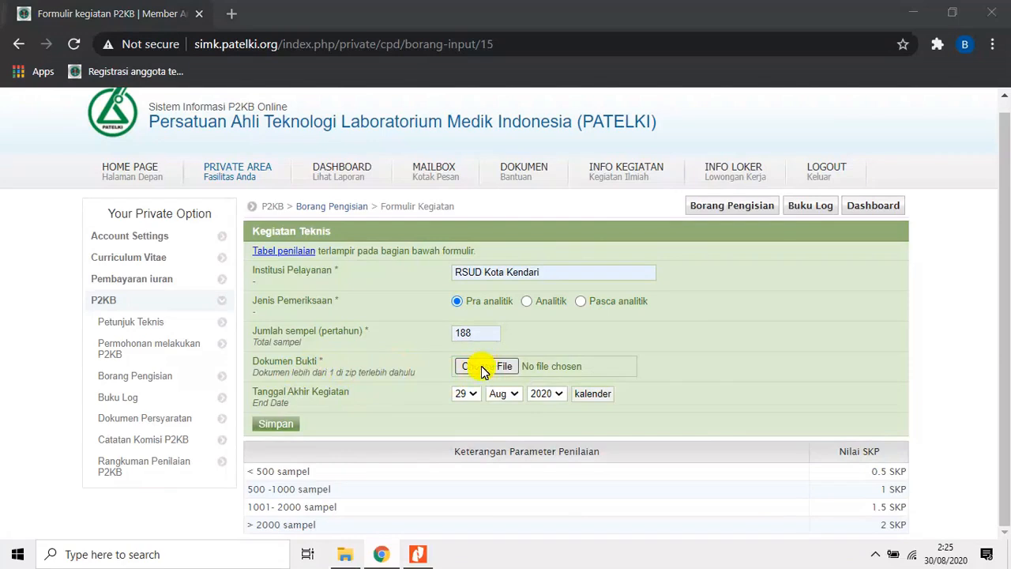
Attach the kegiatan harian 2018-2019 PDF from Documents as Dokumen Bukti for the Pra analitik entry.
{"action": "left_click", "coordinate": [482, 367]}
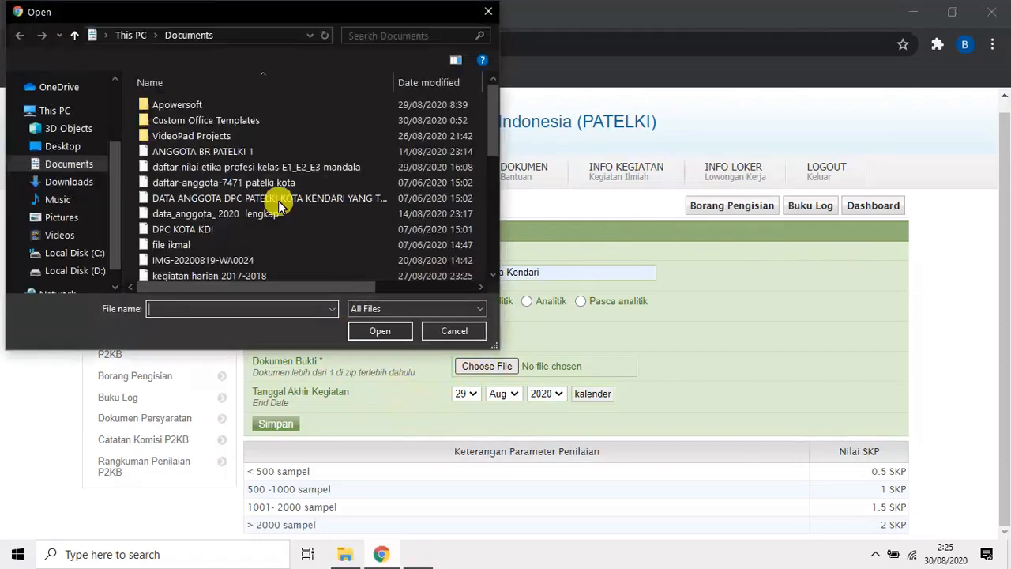
{"action": "scroll", "coordinate": [276, 203], "scroll_direction": "down", "scroll_amount": 5}
{"action": "scroll", "coordinate": [278, 207], "scroll_direction": "down", "scroll_amount": 1}
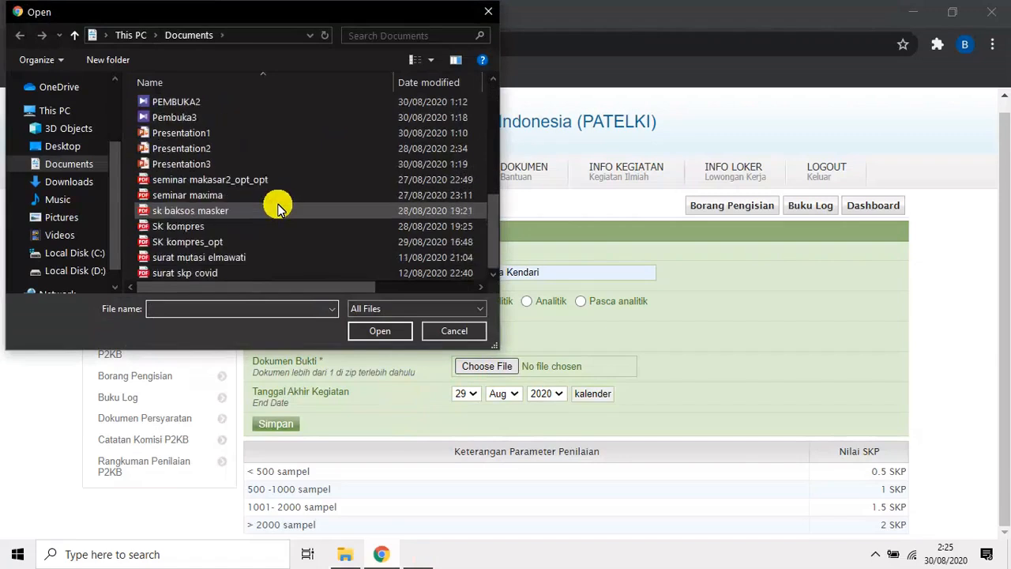
{"action": "scroll", "coordinate": [278, 207], "scroll_direction": "up", "scroll_amount": 1}
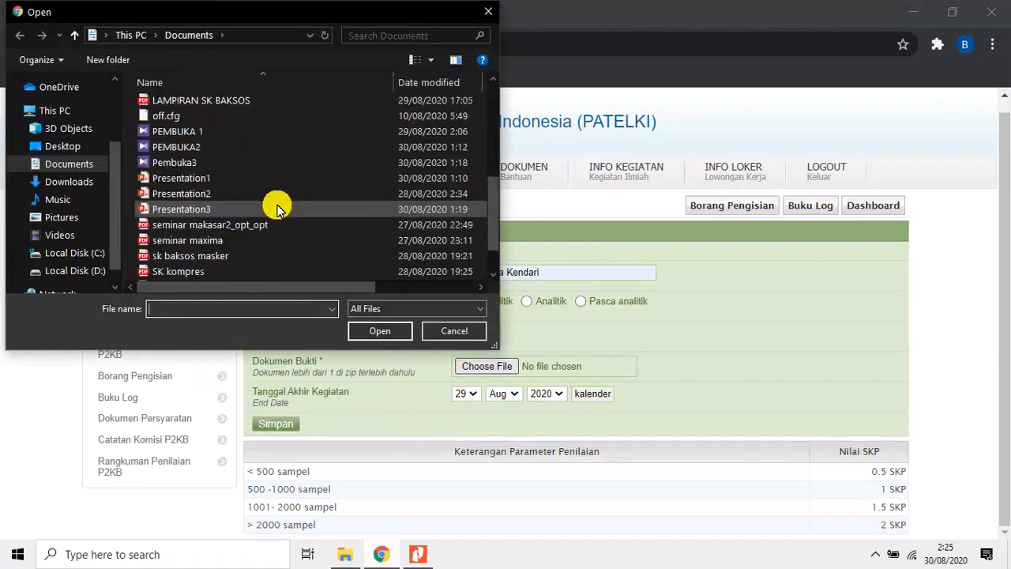
{"action": "scroll", "coordinate": [275, 208], "scroll_direction": "up", "scroll_amount": 1}
{"action": "scroll", "coordinate": [269, 208], "scroll_direction": "up", "scroll_amount": 1}
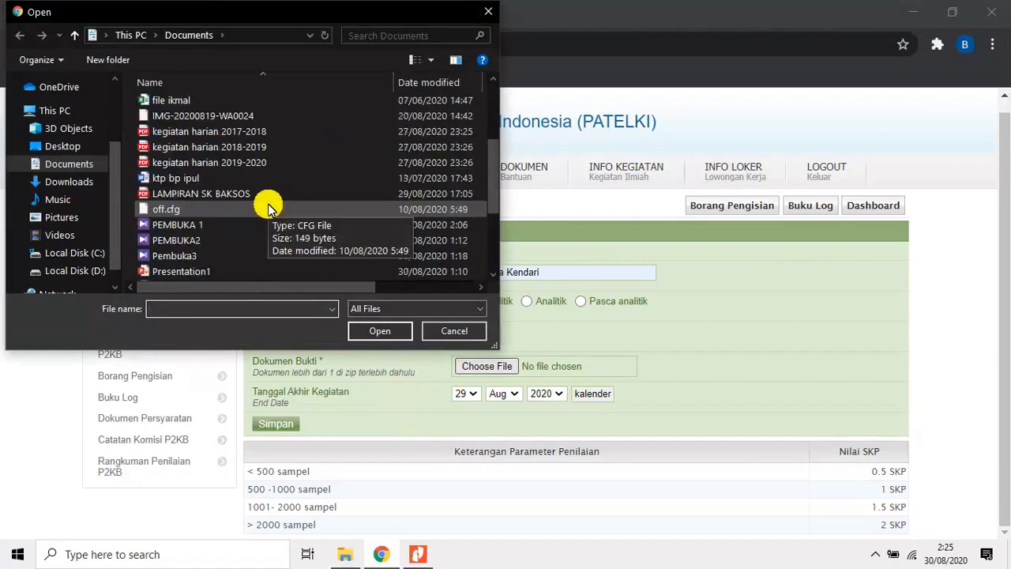
{"action": "left_click", "coordinate": [259, 150]}
{"action": "left_click", "coordinate": [376, 332]}
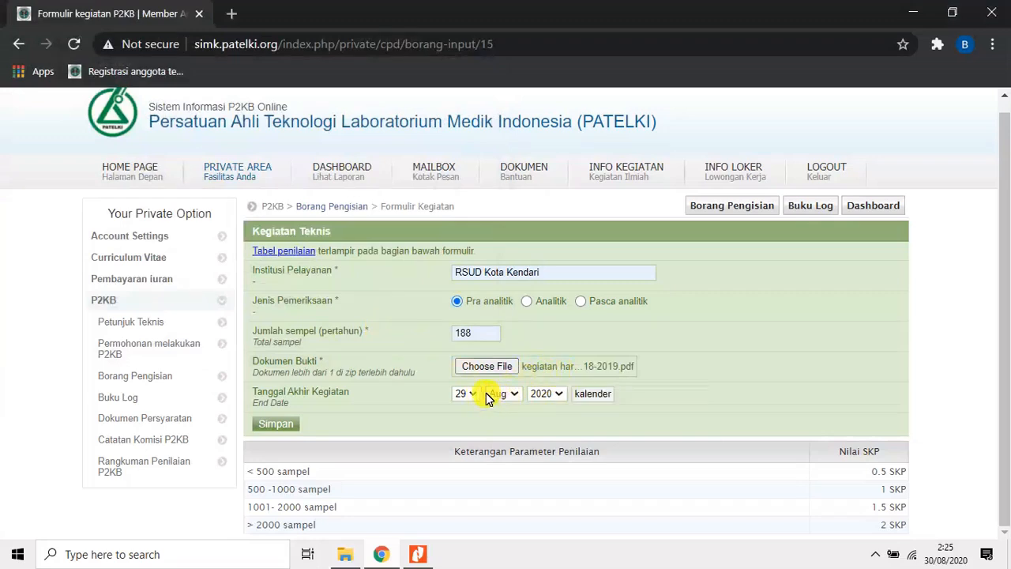
Consult the report period in Nitro Pro, set Tanggal Akhir Kegiatan to 31 Jul 2019 in the browser form and save the Pra analitik entry.
{"action": "left_click", "coordinate": [416, 551]}
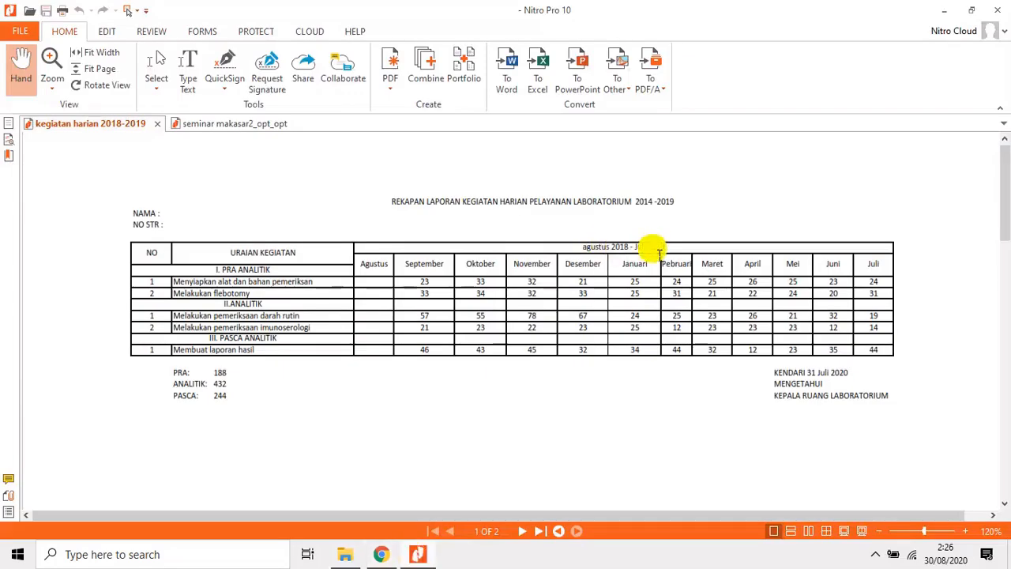
{"action": "left_click", "coordinate": [382, 553]}
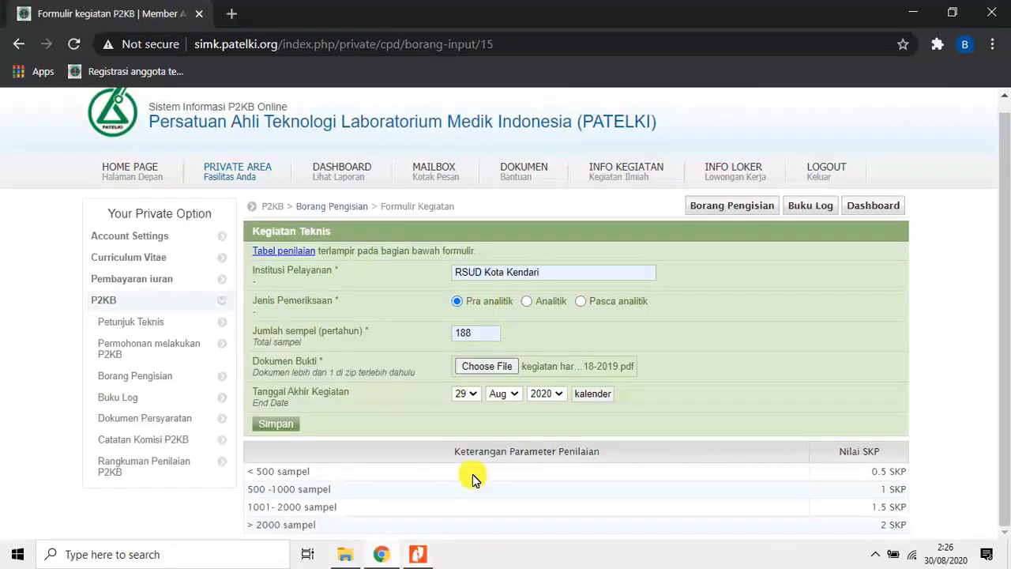
{"action": "left_click", "coordinate": [472, 397]}
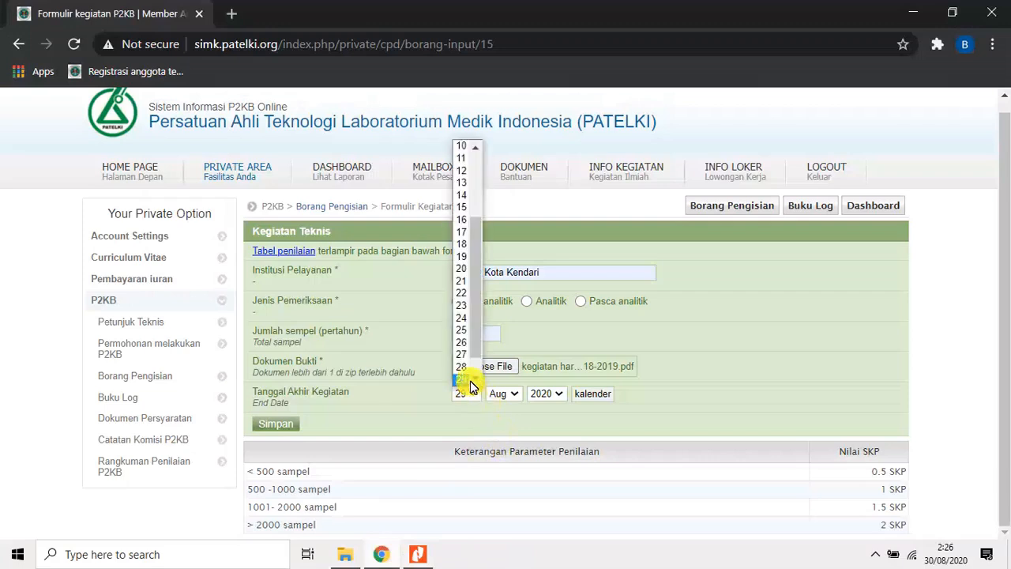
{"action": "scroll", "coordinate": [467, 363], "scroll_direction": "down", "scroll_amount": 1}
{"action": "left_click", "coordinate": [463, 378]}
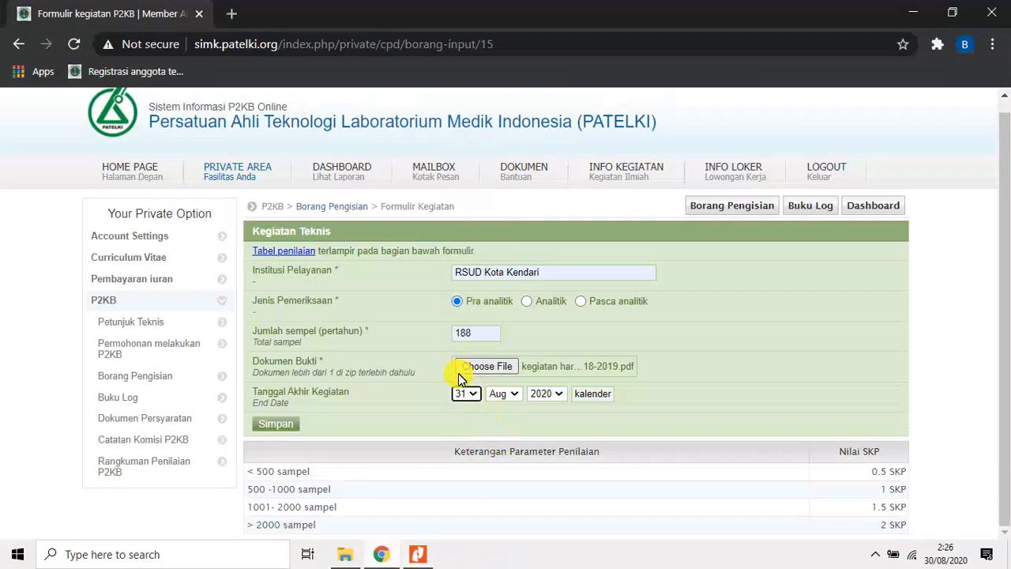
{"action": "left_click", "coordinate": [517, 398]}
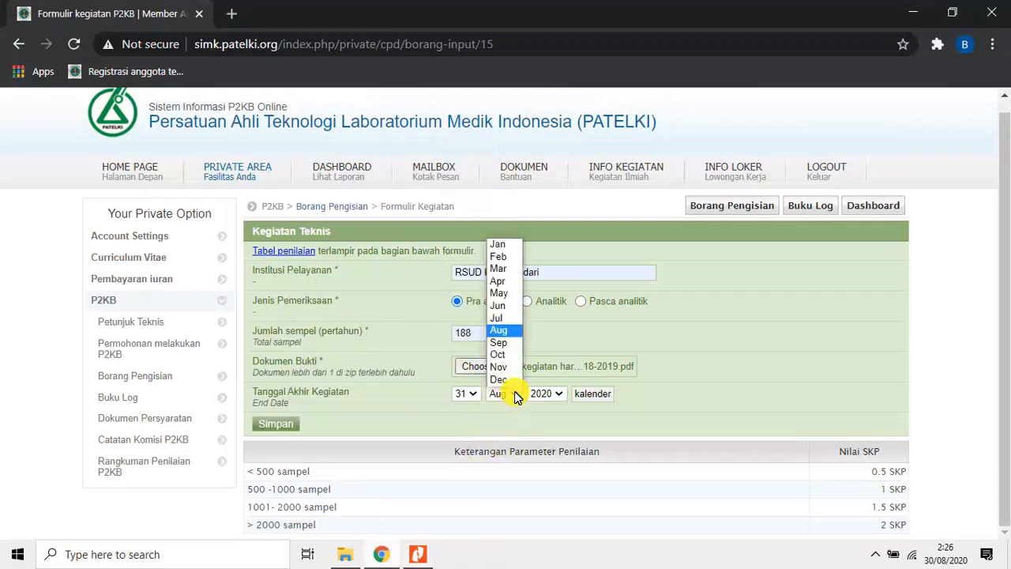
{"action": "left_click", "coordinate": [505, 317]}
{"action": "left_click", "coordinate": [563, 395]}
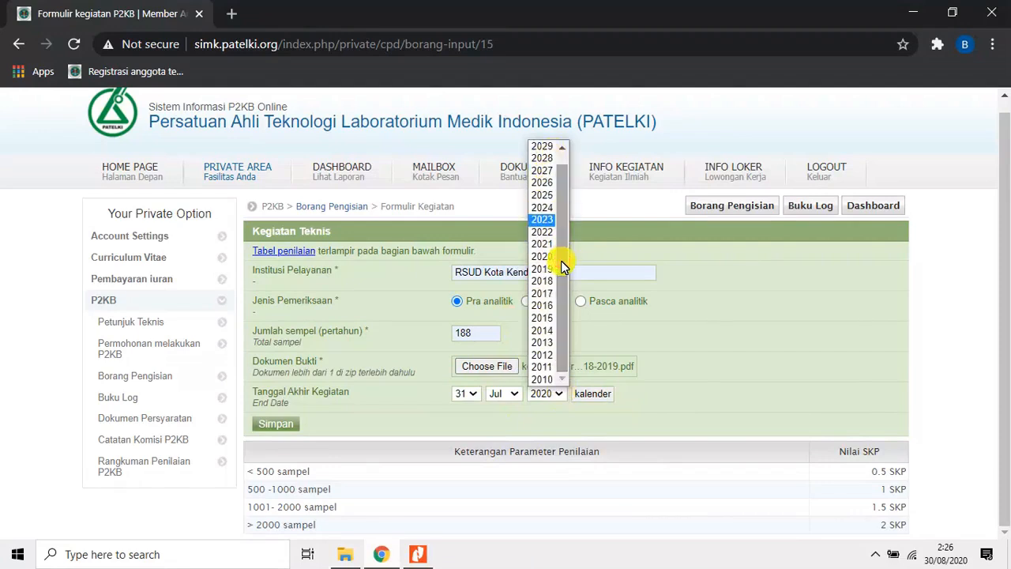
{"action": "left_click", "coordinate": [549, 280]}
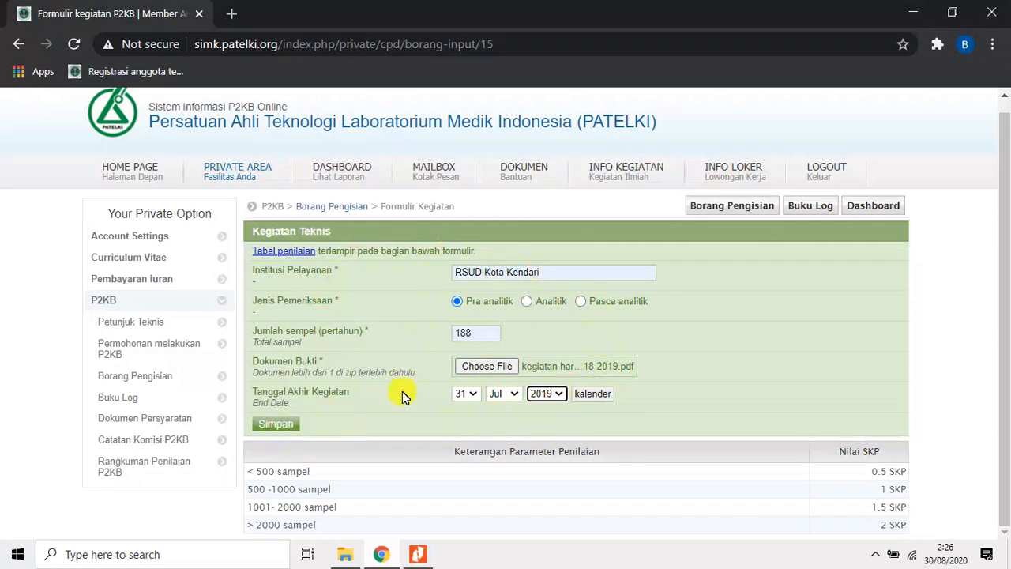
{"action": "left_click", "coordinate": [287, 425]}
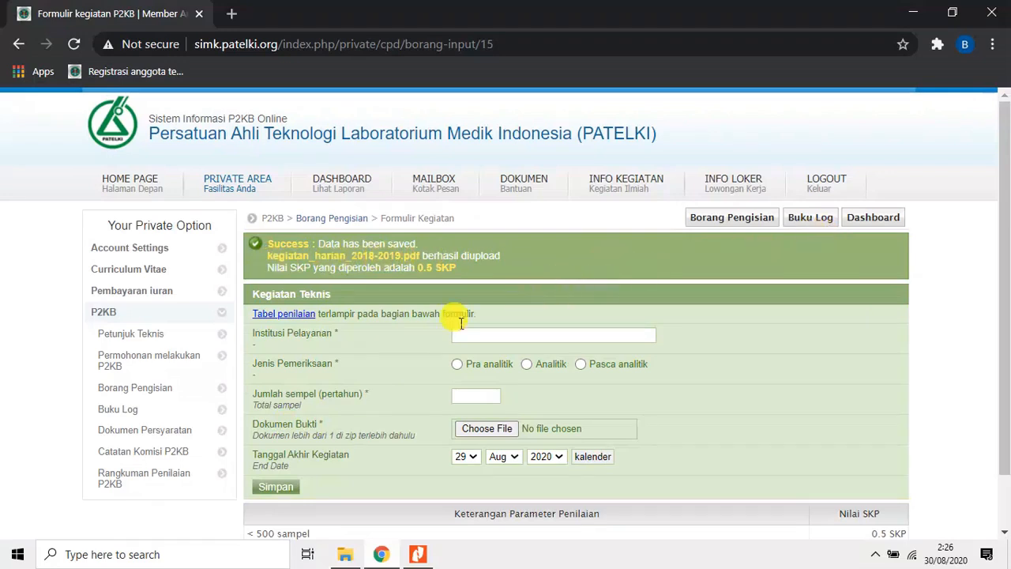
Fill a new Kegiatan Teknis entry with RSUD Kota Kendari, Analitik and 432 as Jumlah sempel, consulting the report in Nitro Pro for the total.
{"action": "scroll", "coordinate": [429, 339], "scroll_direction": "down", "scroll_amount": 2}
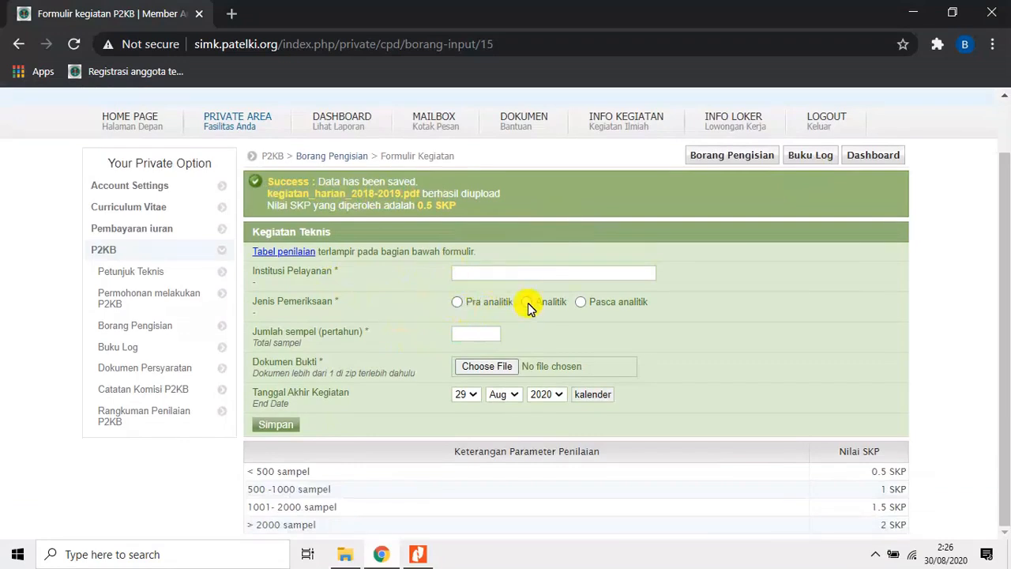
{"action": "left_click", "coordinate": [484, 273]}
{"action": "left_click", "coordinate": [482, 303]}
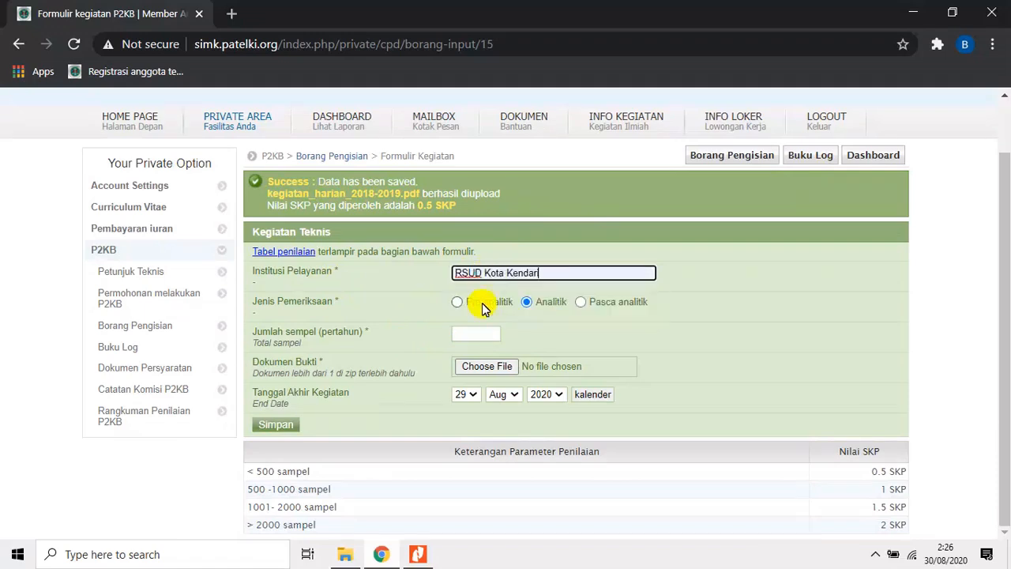
{"action": "left_click", "coordinate": [484, 336]}
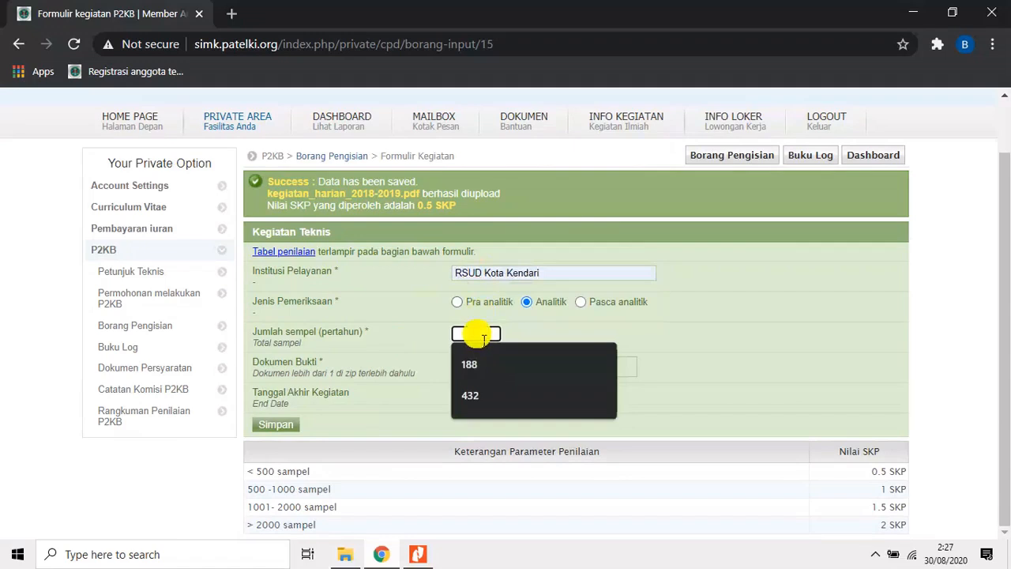
{"action": "left_click", "coordinate": [415, 558]}
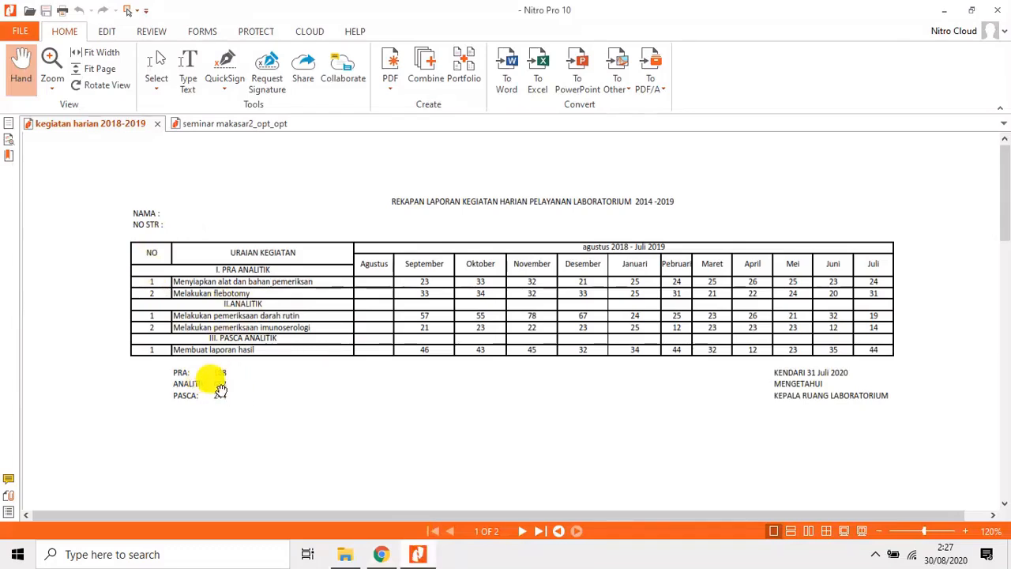
{"action": "left_click", "coordinate": [382, 554]}
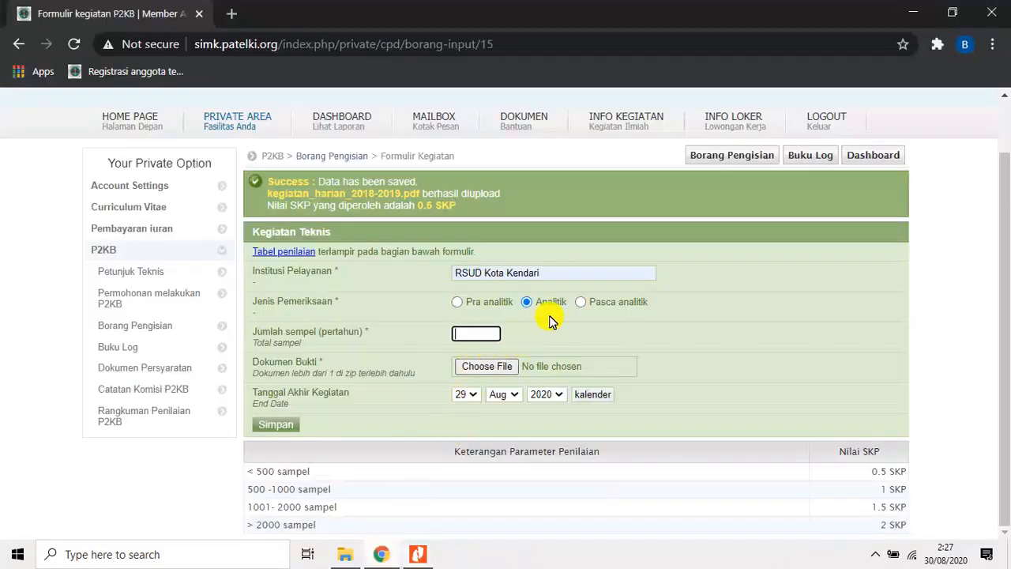
{"action": "type", "text": "432"}
Attach the kegiatan harian 2018-2019 PDF as Dokumen Bukti for the Analitik entry.
{"action": "left_click", "coordinate": [480, 366]}
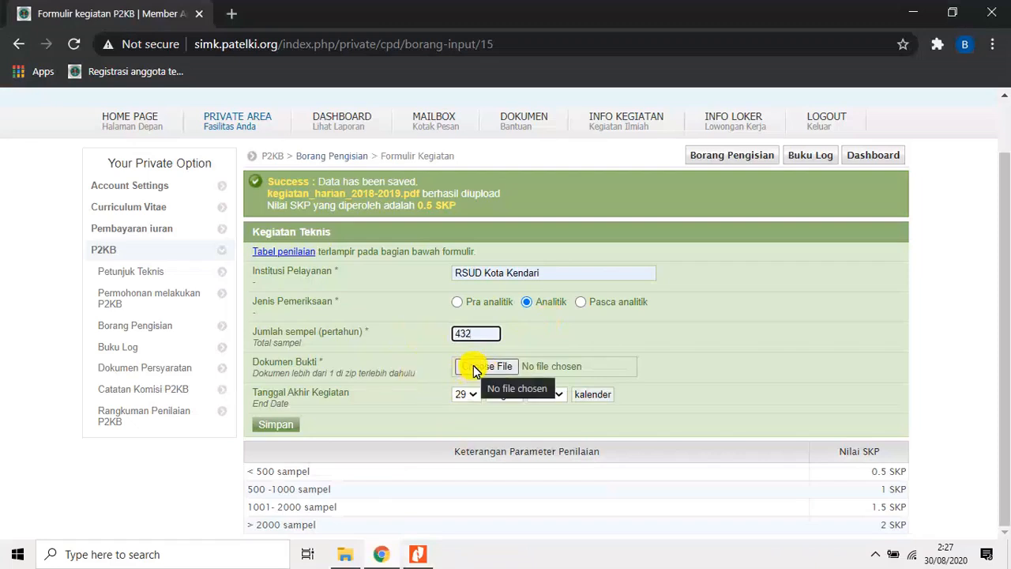
{"action": "left_click", "coordinate": [475, 372]}
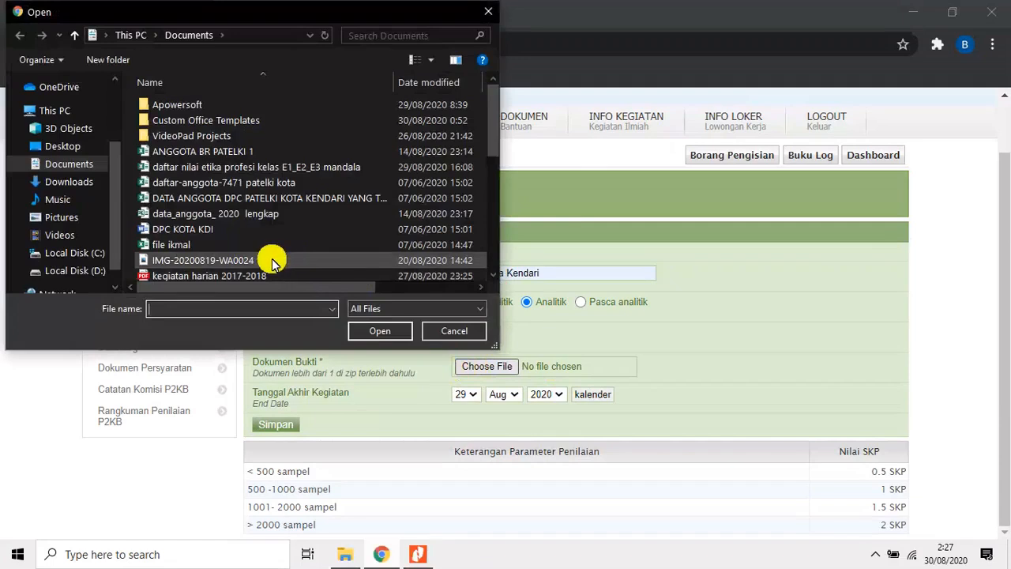
{"action": "scroll", "coordinate": [271, 260], "scroll_direction": "down", "scroll_amount": 1}
{"action": "scroll", "coordinate": [271, 259], "scroll_direction": "down", "scroll_amount": 1}
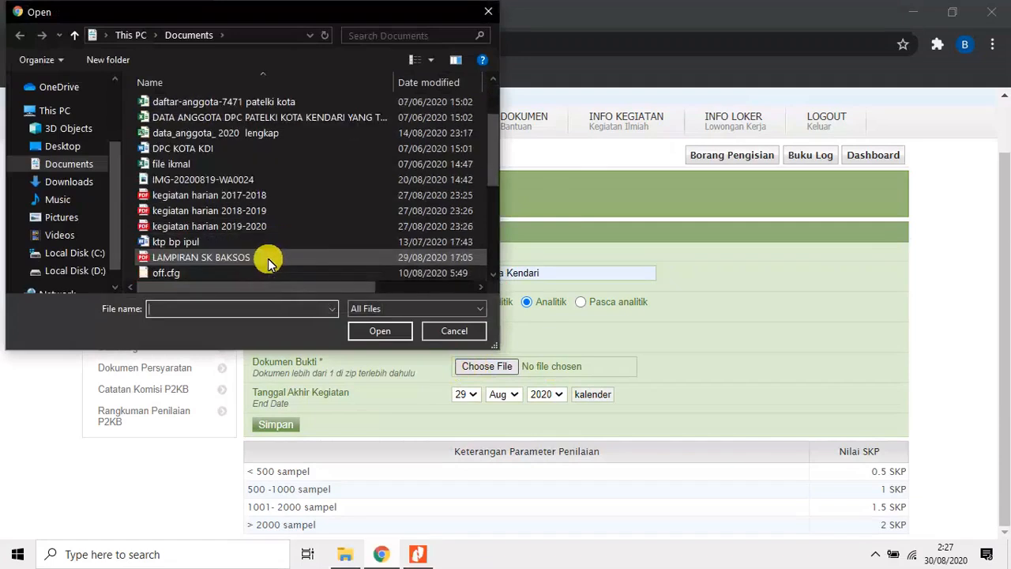
{"action": "left_click", "coordinate": [250, 213]}
{"action": "left_click", "coordinate": [357, 330]}
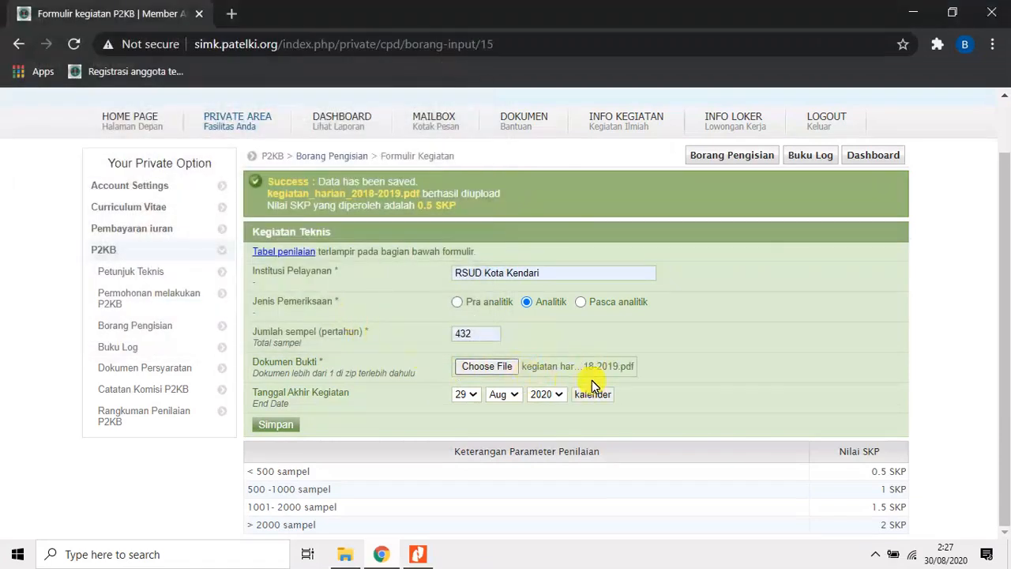
Set Tanggal Akhir Kegiatan of the Analitik entry to 31 Jul 2019 and save it.
{"action": "left_click", "coordinate": [472, 394]}
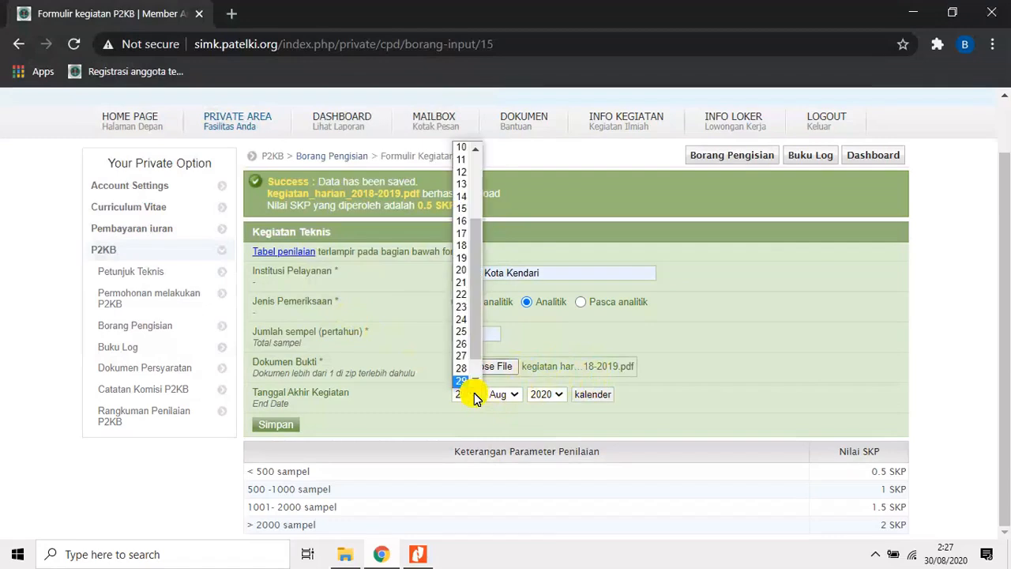
{"action": "scroll", "coordinate": [477, 360], "scroll_direction": "down", "scroll_amount": 1}
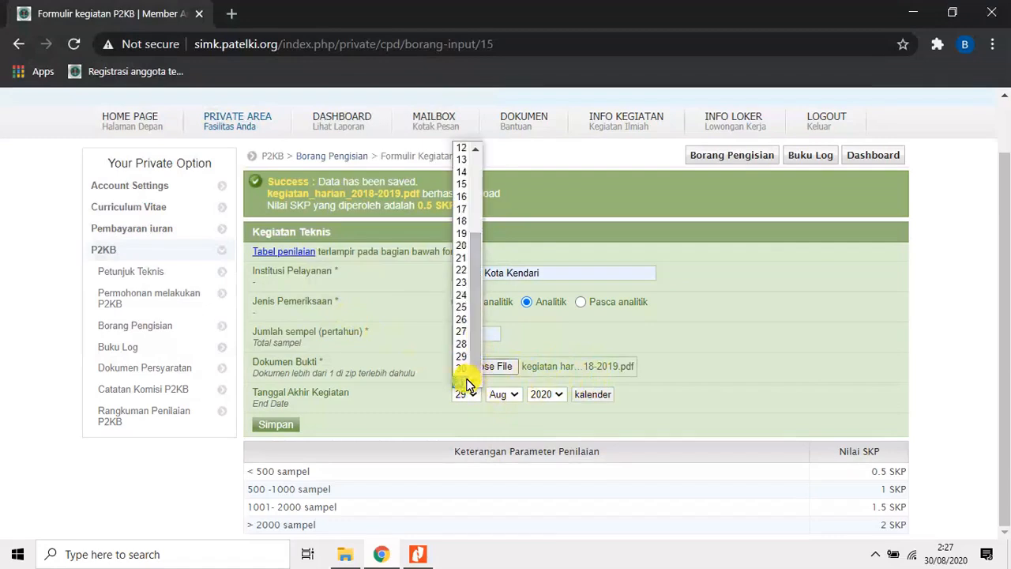
{"action": "left_click", "coordinate": [469, 379]}
{"action": "left_click", "coordinate": [511, 396]}
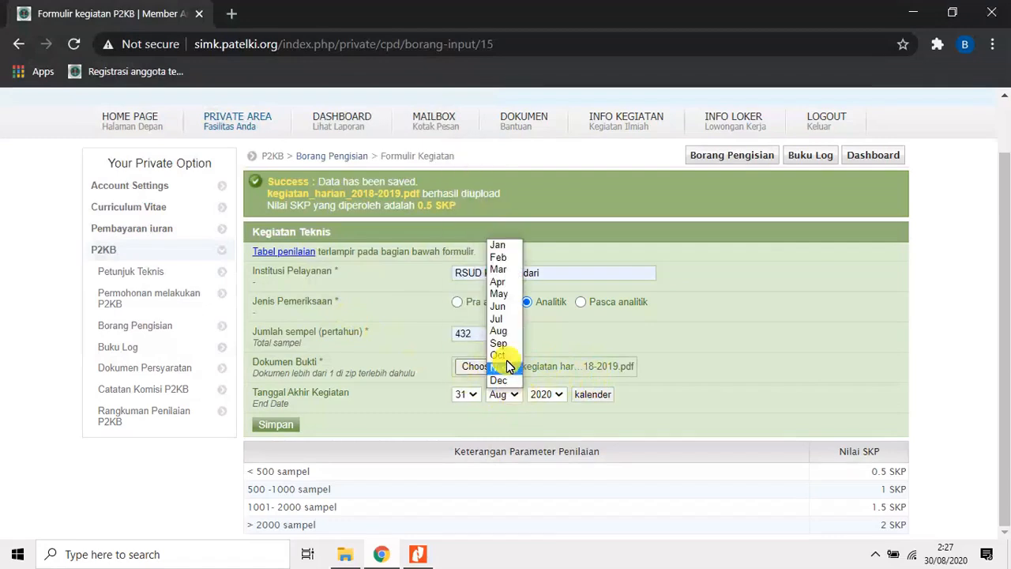
{"action": "left_click", "coordinate": [502, 320]}
{"action": "left_click", "coordinate": [555, 393]}
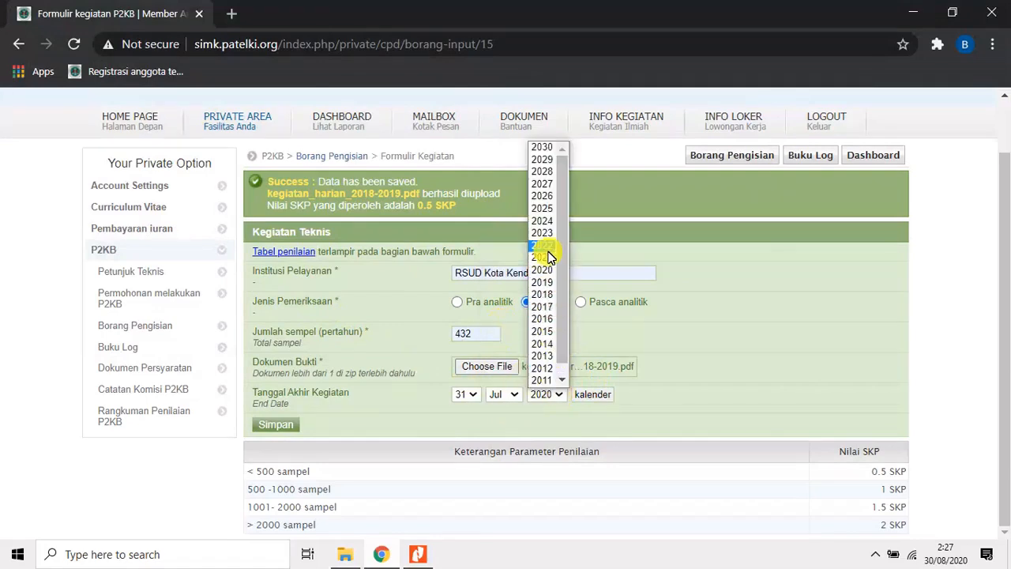
{"action": "left_click", "coordinate": [547, 284]}
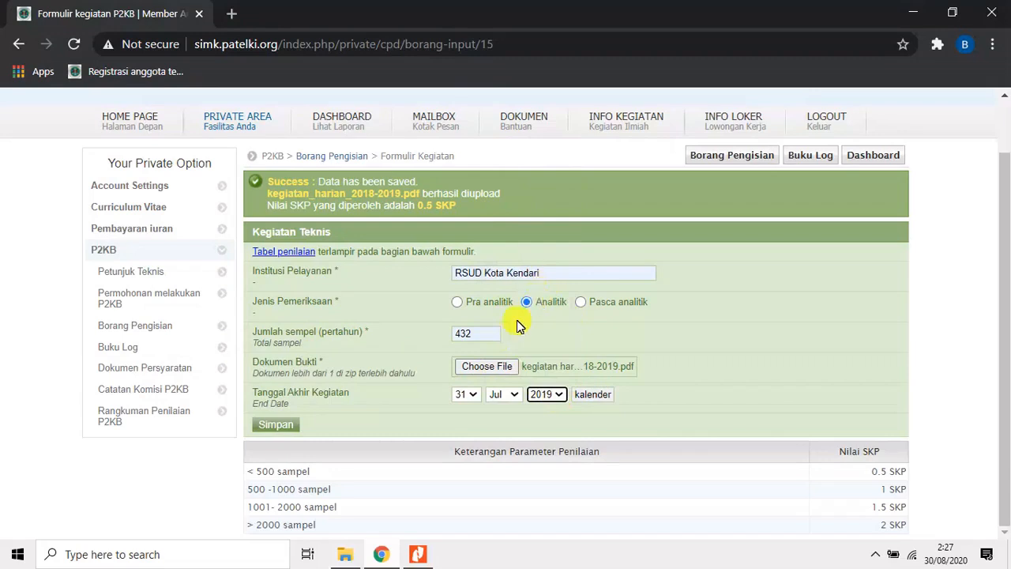
{"action": "left_click", "coordinate": [287, 429]}
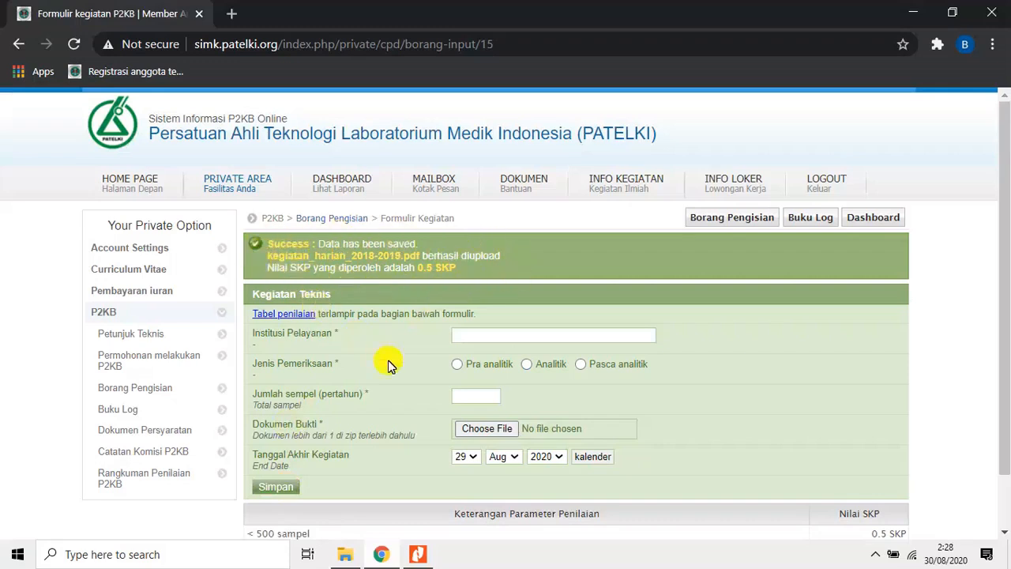
Fill another Kegiatan Teknis entry with RSUD Kota Kendari, Pasca analitik and 244 as Jumlah sempel, consulting the report in Nitro Pro for the total.
{"action": "left_click", "coordinate": [475, 336]}
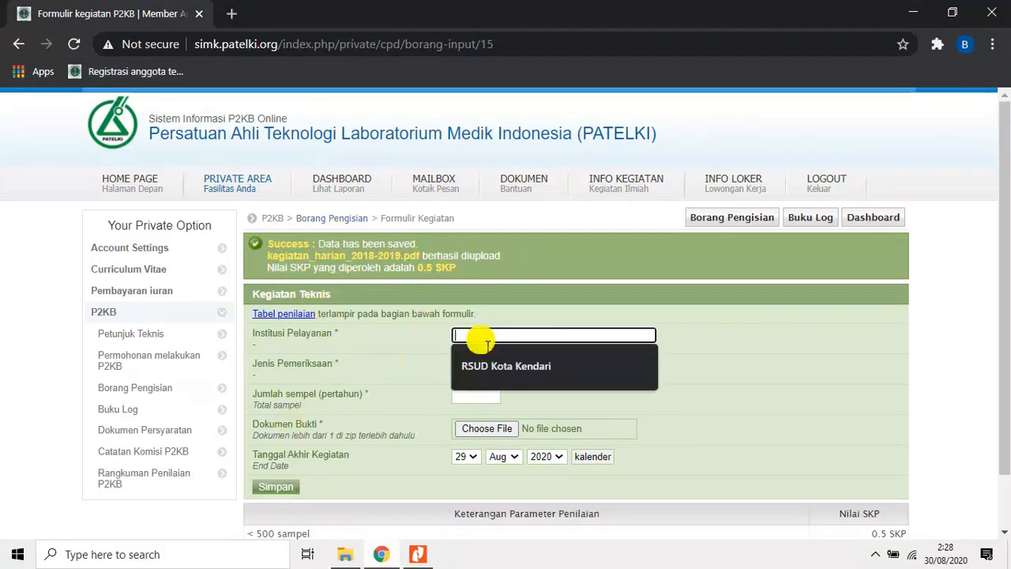
{"action": "left_click", "coordinate": [484, 362]}
{"action": "left_click", "coordinate": [580, 368]}
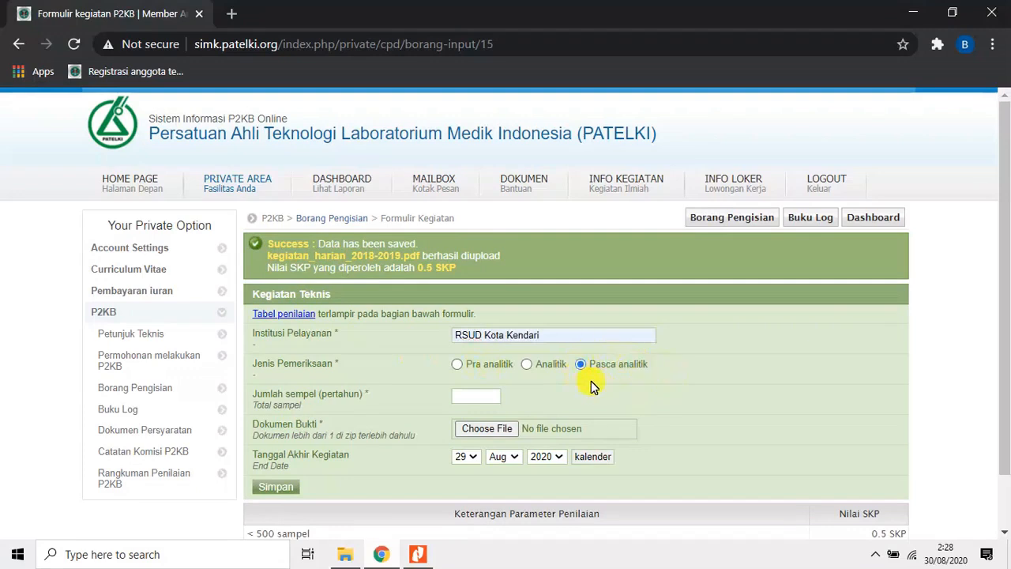
{"action": "left_click", "coordinate": [417, 554]}
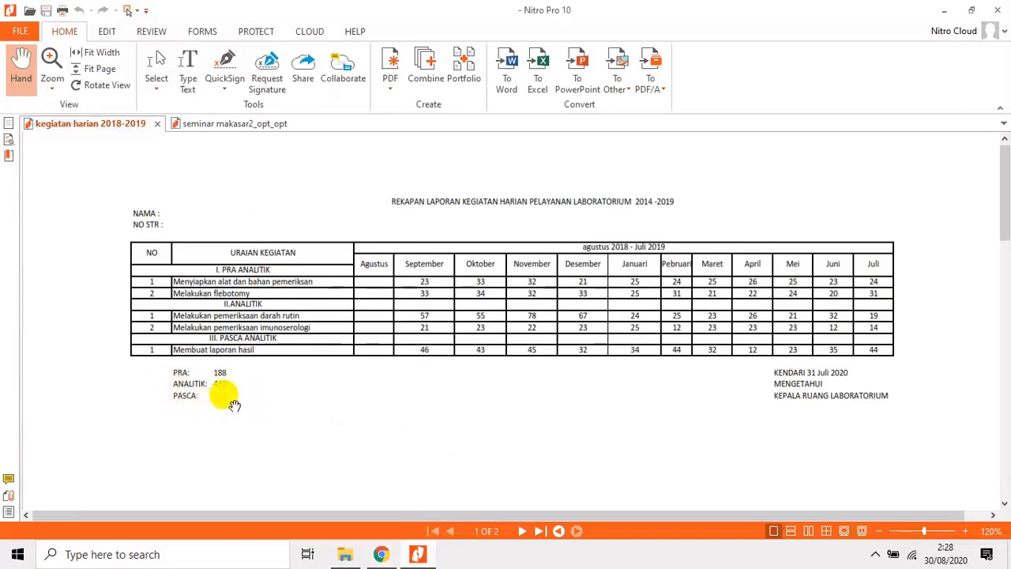
{"action": "left_click", "coordinate": [380, 555]}
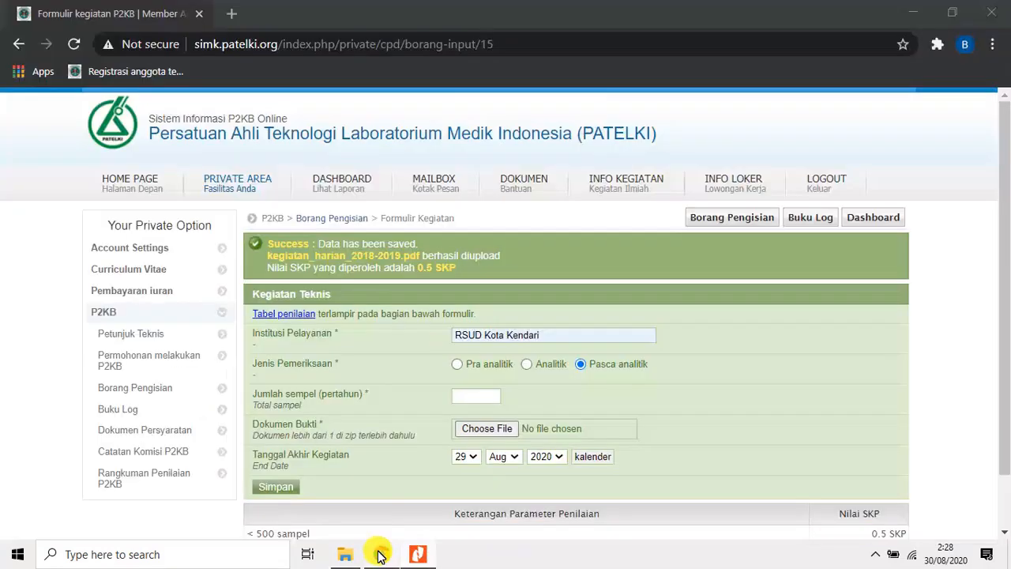
{"action": "left_click", "coordinate": [477, 396]}
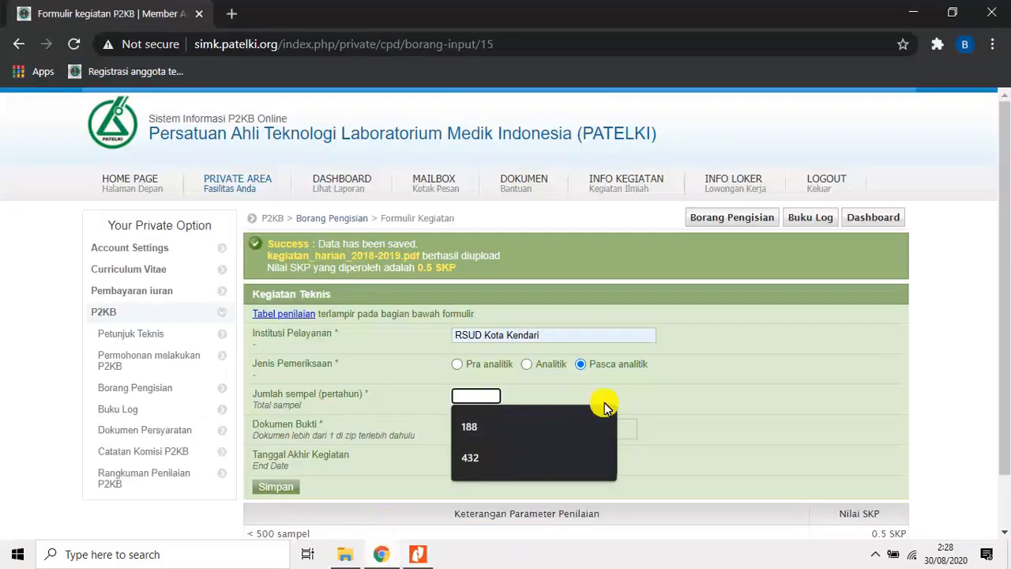
{"action": "type", "text": "244"}
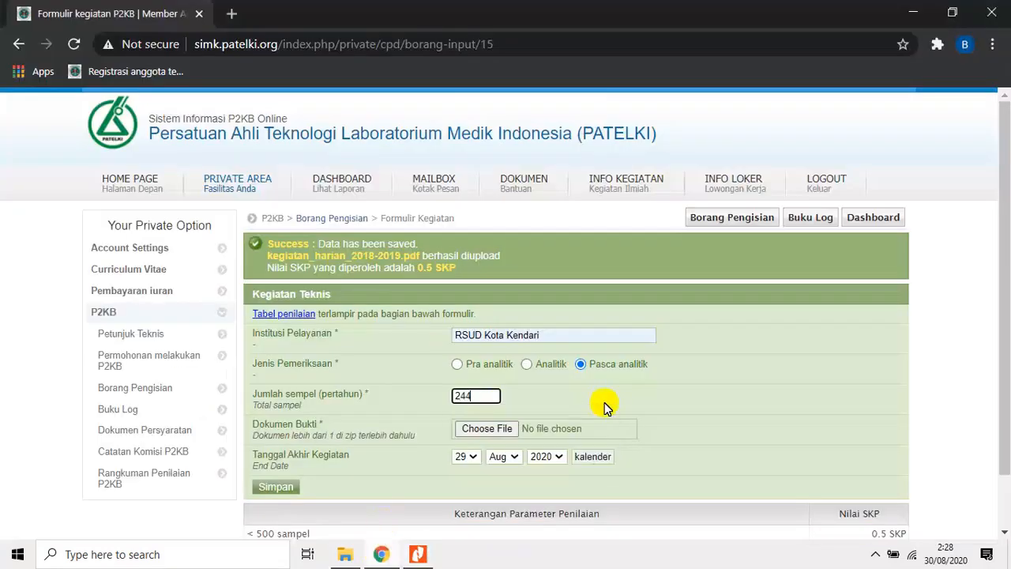
Attach the kegiatan harian 2018-2019 PDF as Dokumen Bukti for the Pasca analitik entry.
{"action": "left_click", "coordinate": [490, 434]}
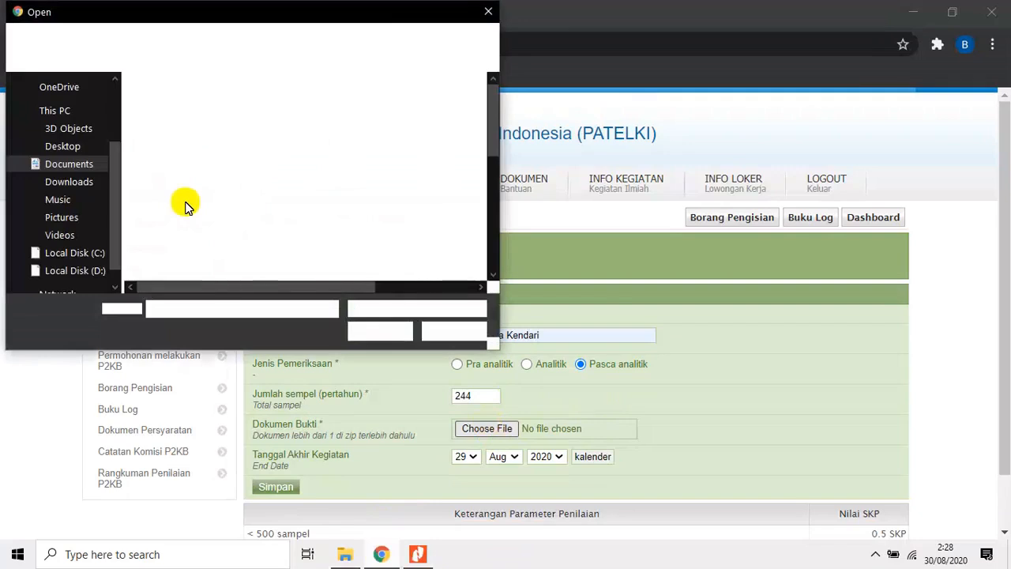
{"action": "scroll", "coordinate": [185, 202], "scroll_direction": "down", "scroll_amount": 2}
{"action": "scroll", "coordinate": [190, 206], "scroll_direction": "down", "scroll_amount": 1}
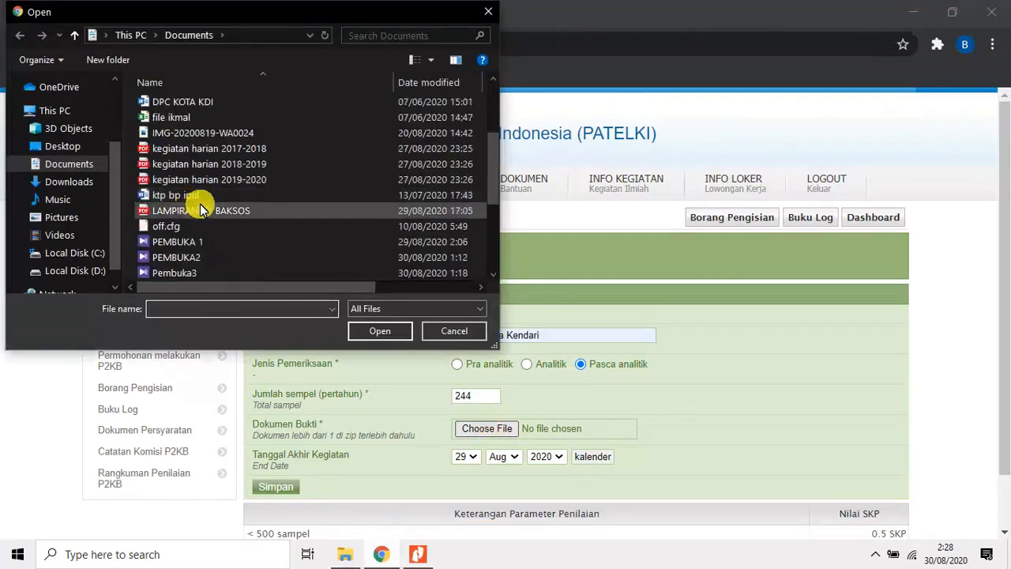
{"action": "left_click", "coordinate": [214, 164]}
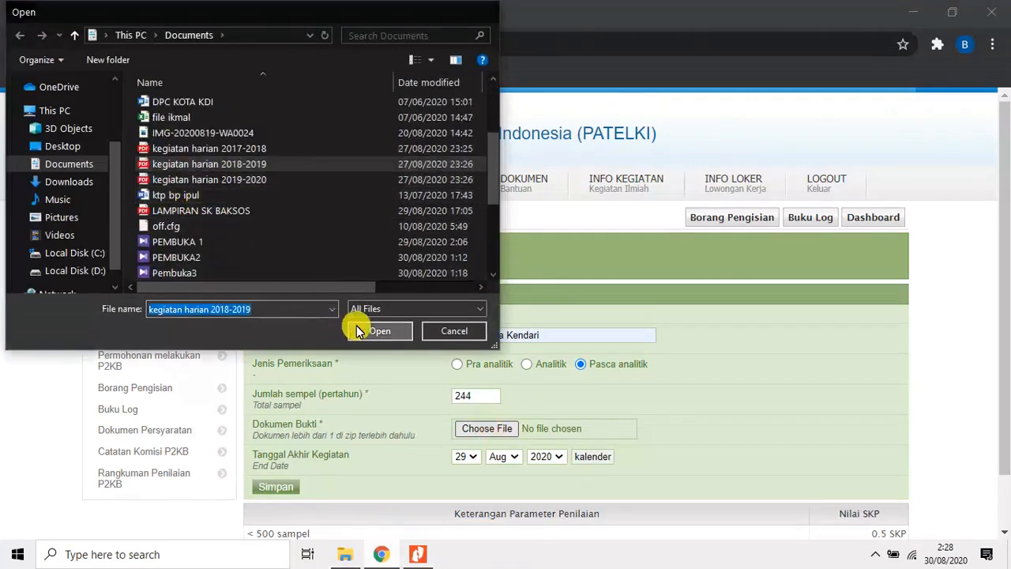
{"action": "left_click", "coordinate": [357, 329]}
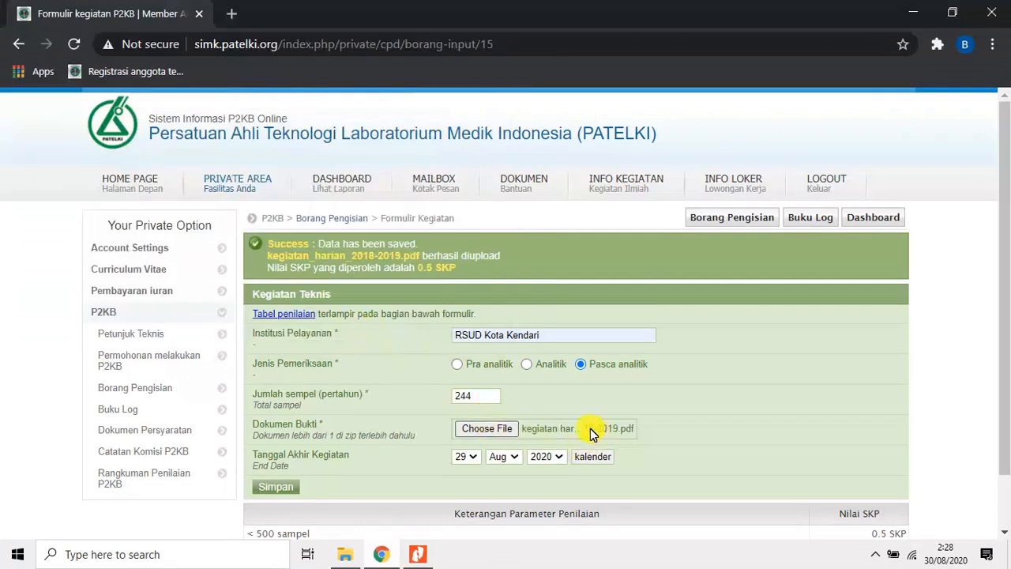
Set Tanggal Akhir Kegiatan of the Pasca analitik entry to 31 Jul 2019 and save it.
{"action": "left_click", "coordinate": [473, 458]}
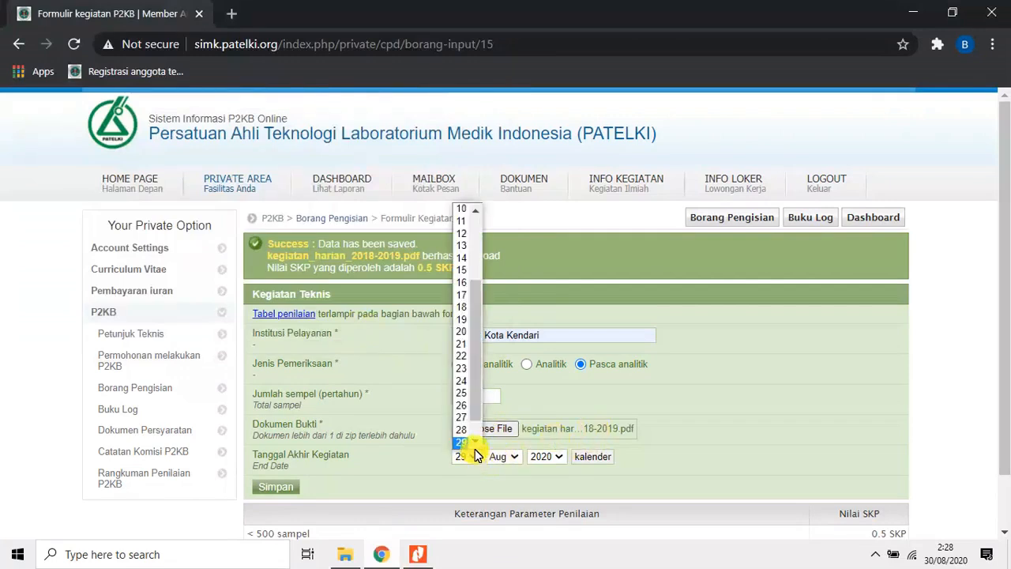
{"action": "left_click_drag", "start_coordinate": [480, 334], "coordinate": [478, 372]}
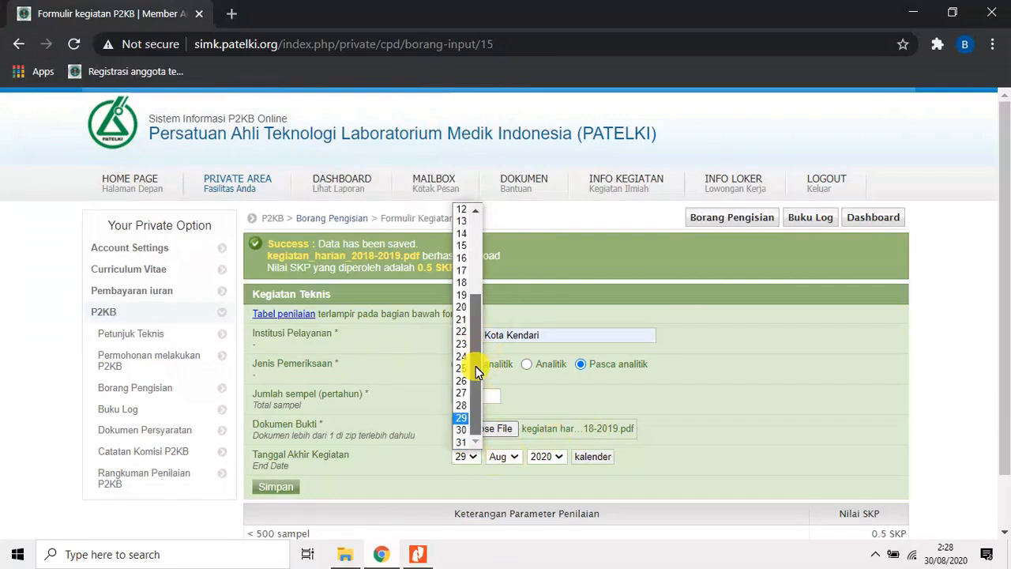
{"action": "left_click", "coordinate": [462, 442]}
{"action": "left_click", "coordinate": [510, 458]}
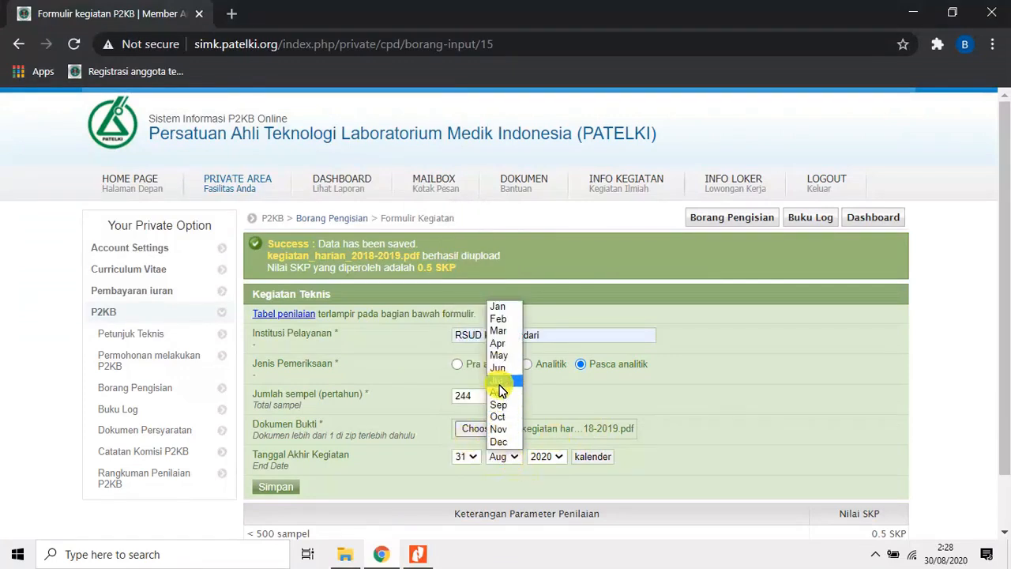
{"action": "left_click", "coordinate": [500, 390]}
{"action": "left_click", "coordinate": [544, 456]}
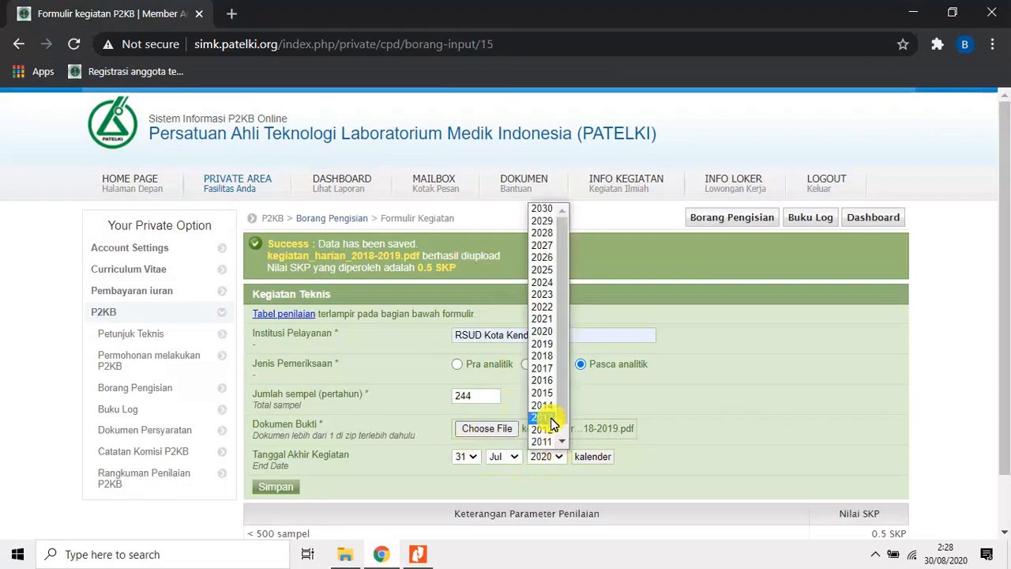
{"action": "left_click", "coordinate": [545, 343]}
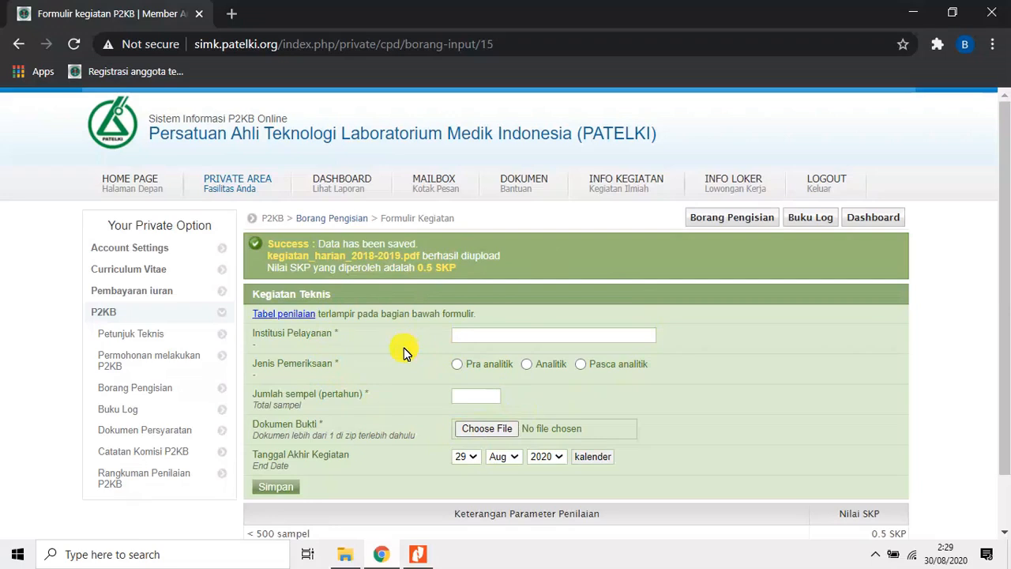
Return to Borang Pengisian, search with Ranah kegiatan set to semua ranah and look through the full list of activities.
{"action": "left_click", "coordinate": [154, 394]}
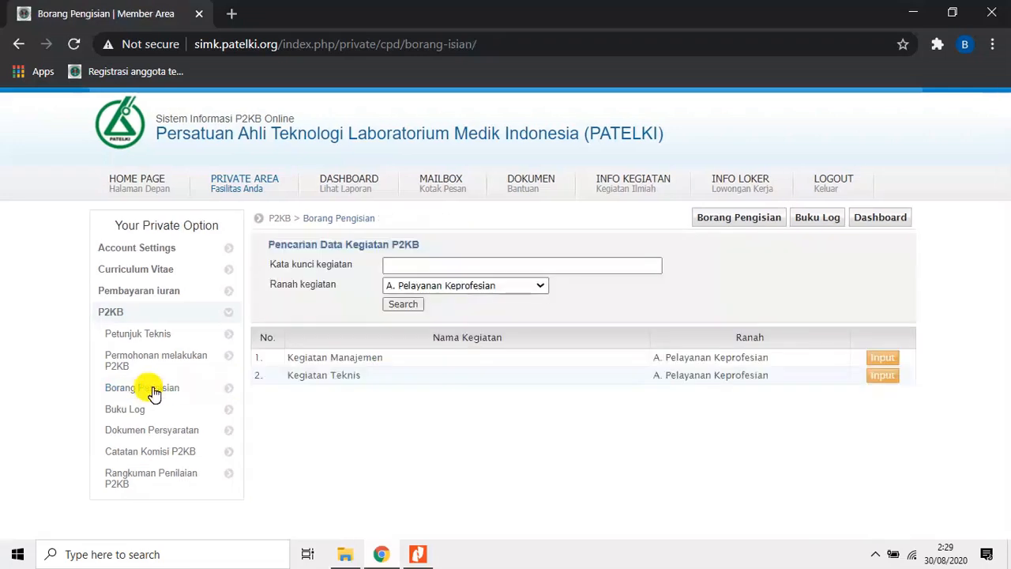
{"action": "left_click", "coordinate": [540, 289]}
{"action": "left_click", "coordinate": [491, 302]}
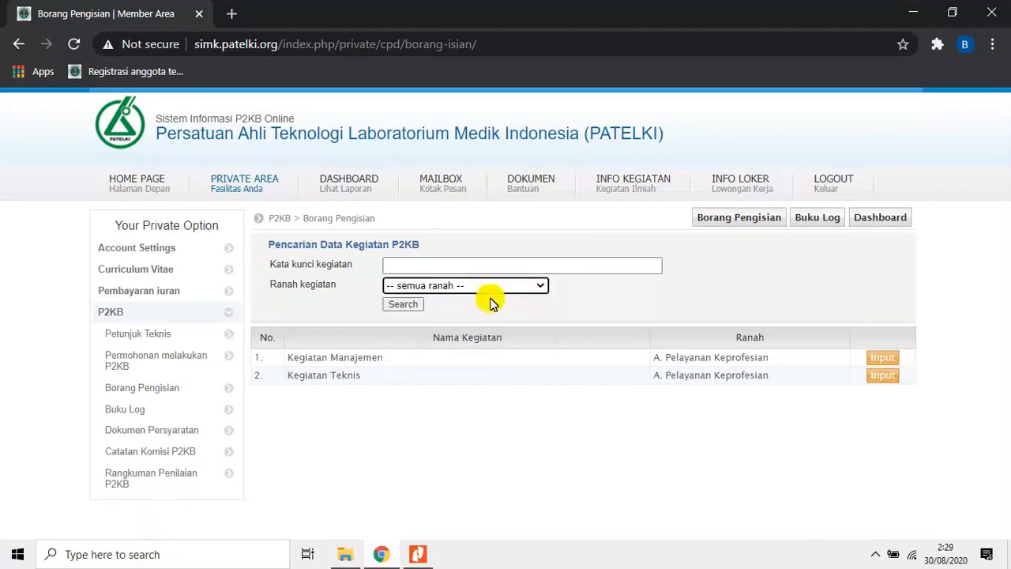
{"action": "left_click", "coordinate": [417, 306]}
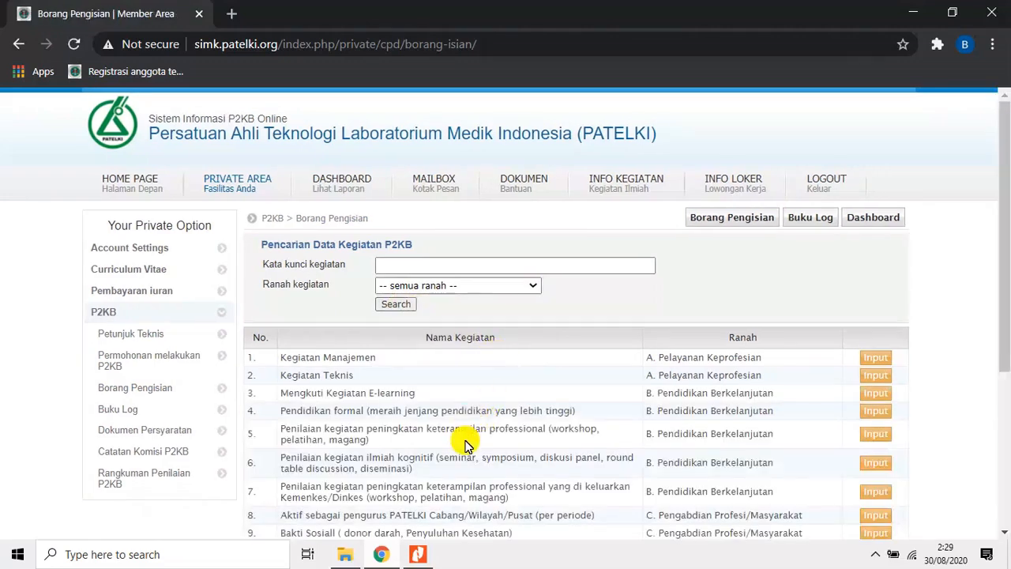
{"action": "scroll", "coordinate": [465, 445], "scroll_direction": "down", "scroll_amount": 2}
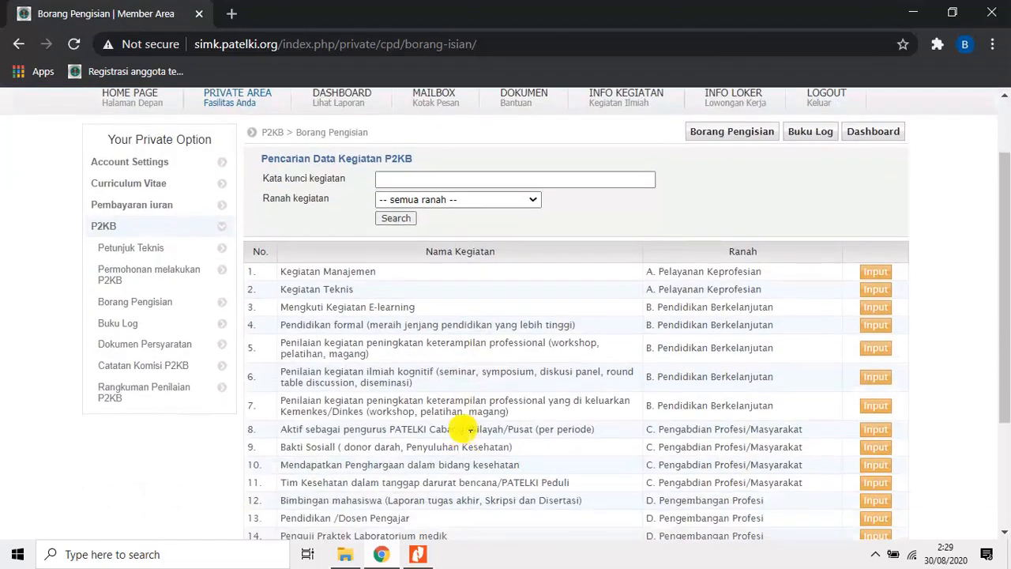
{"action": "scroll", "coordinate": [442, 416], "scroll_direction": "down", "scroll_amount": 2}
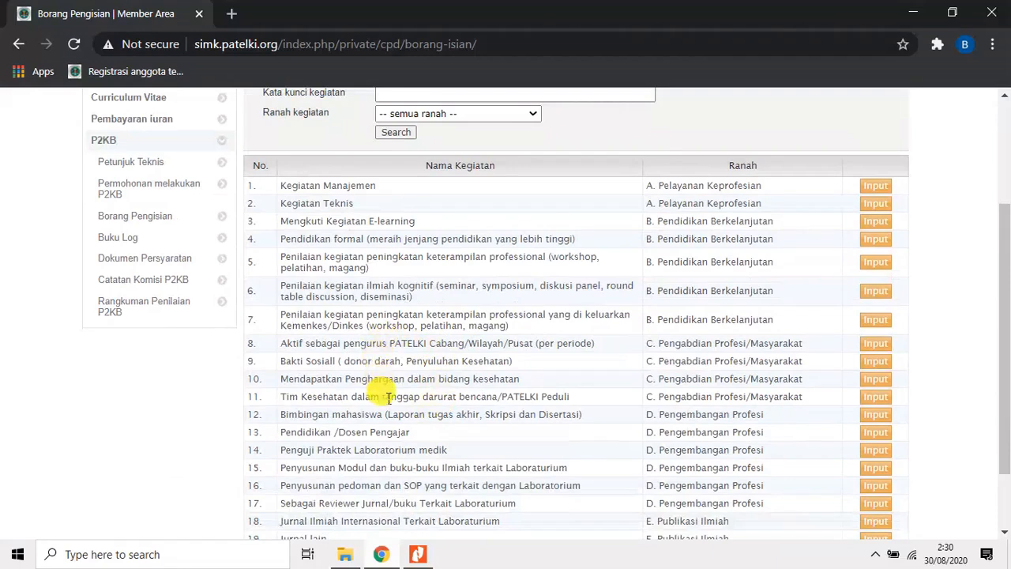
{"action": "scroll", "coordinate": [376, 343], "scroll_direction": "up", "scroll_amount": 1}
{"action": "scroll", "coordinate": [377, 343], "scroll_direction": "up", "scroll_amount": 1}
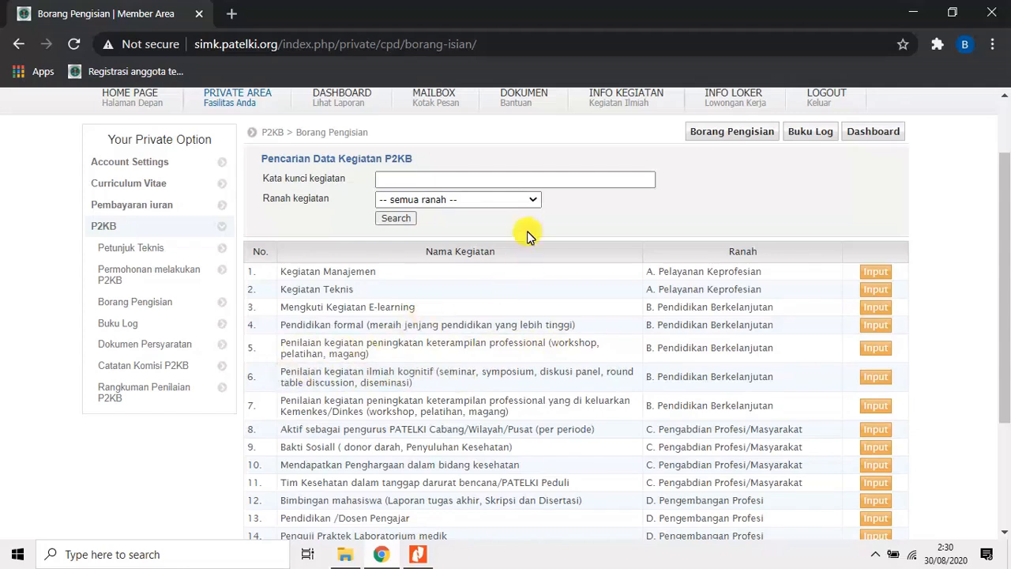
Filter the activities by B. Pendidikan Berkelanjutan and open the input form for peningkatan keterampilan professional (workshop, pelatihan, magang), the non-Kemenkes/Dinkes one.
{"action": "left_click", "coordinate": [532, 201]}
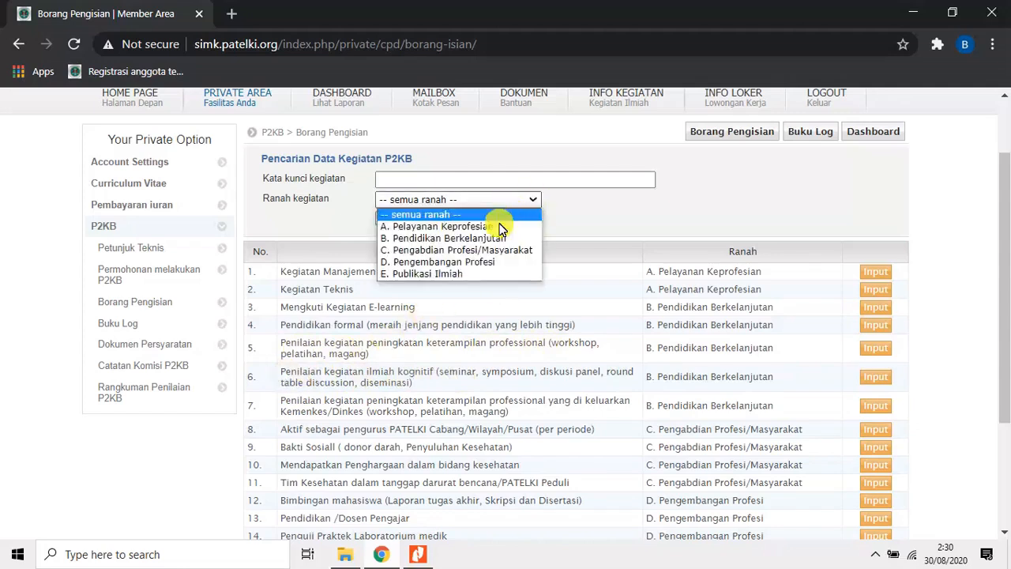
{"action": "left_click", "coordinate": [499, 236]}
{"action": "left_click", "coordinate": [399, 220]}
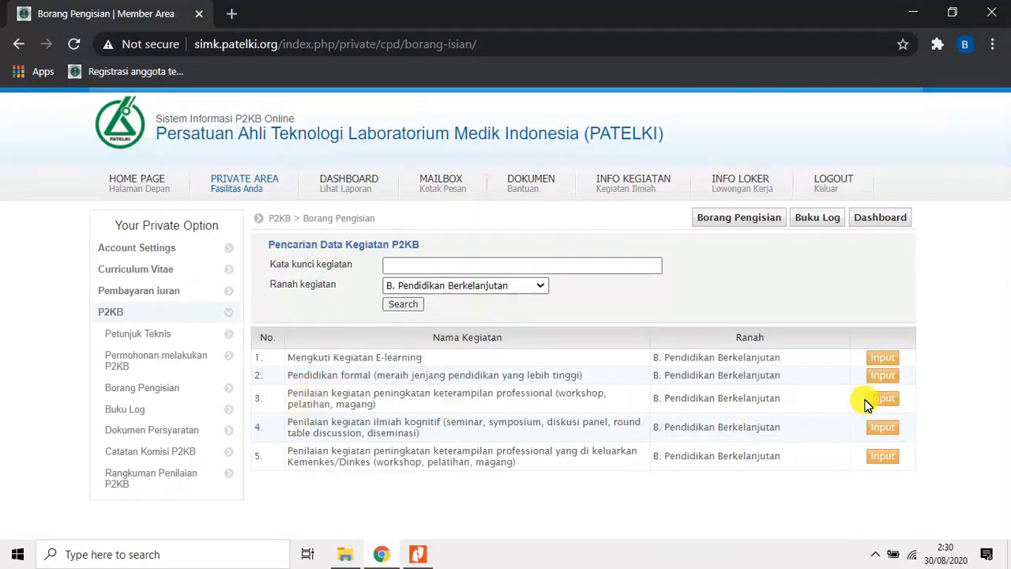
{"action": "left_click", "coordinate": [882, 401]}
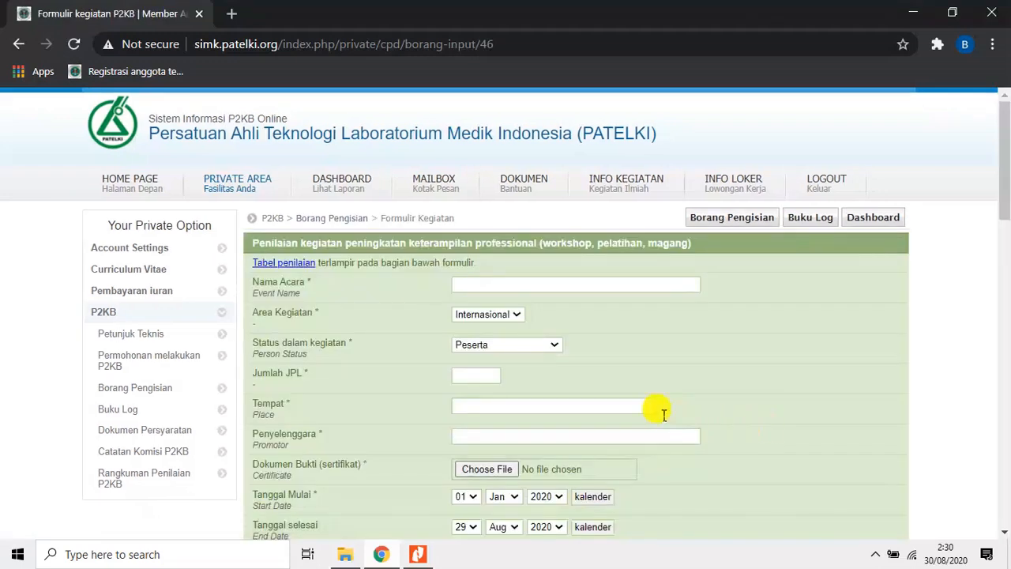
Enter pelatihan kepemimpinan as Nama Acara, Nasional as Area Kegiatan and Peserta as Status dalam kegiatan, consulting the seminar makasar2_opt_opt certificate in Nitro Pro.
{"action": "left_click", "coordinate": [478, 287]}
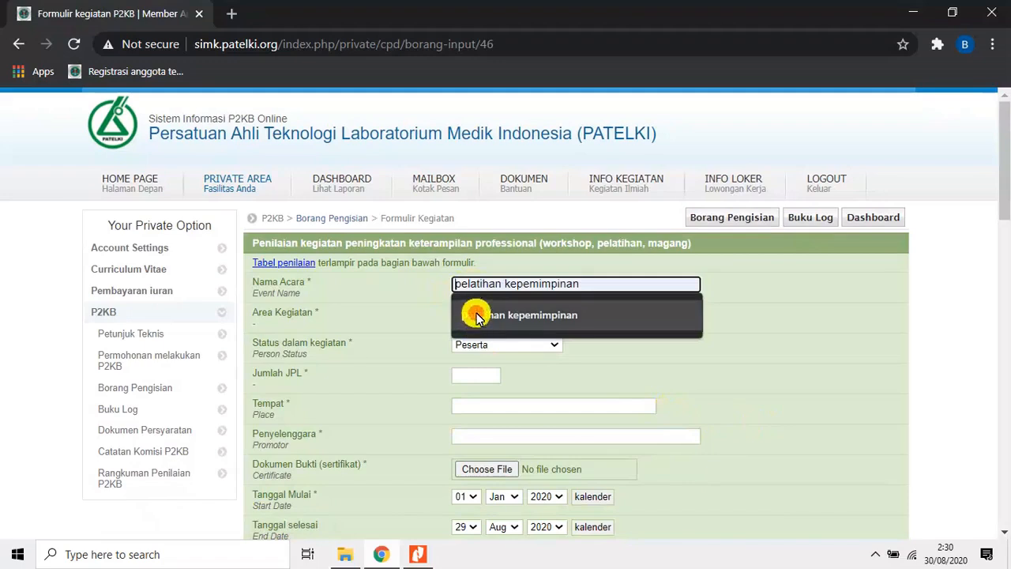
{"action": "left_click", "coordinate": [477, 316]}
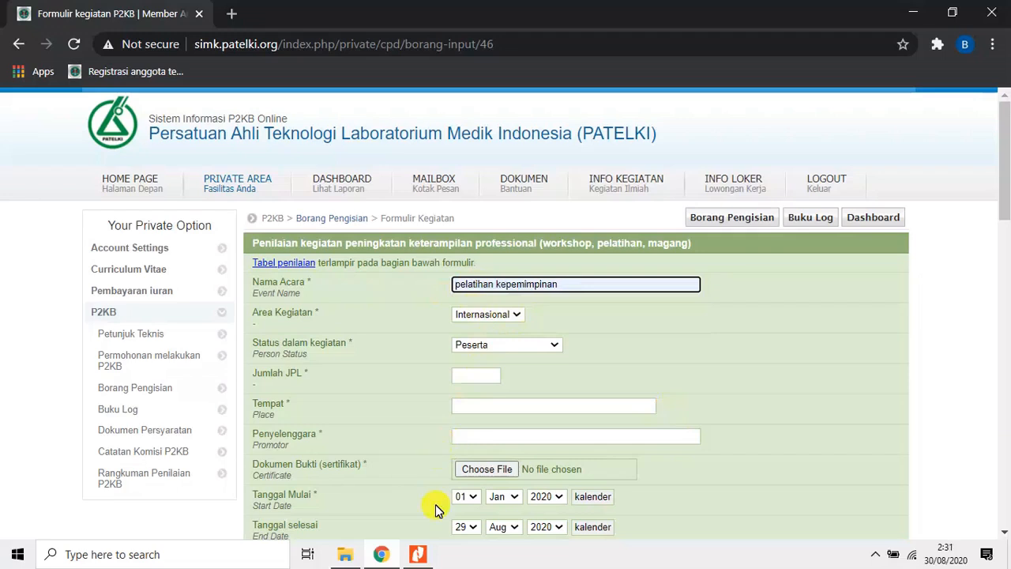
{"action": "left_click", "coordinate": [418, 554]}
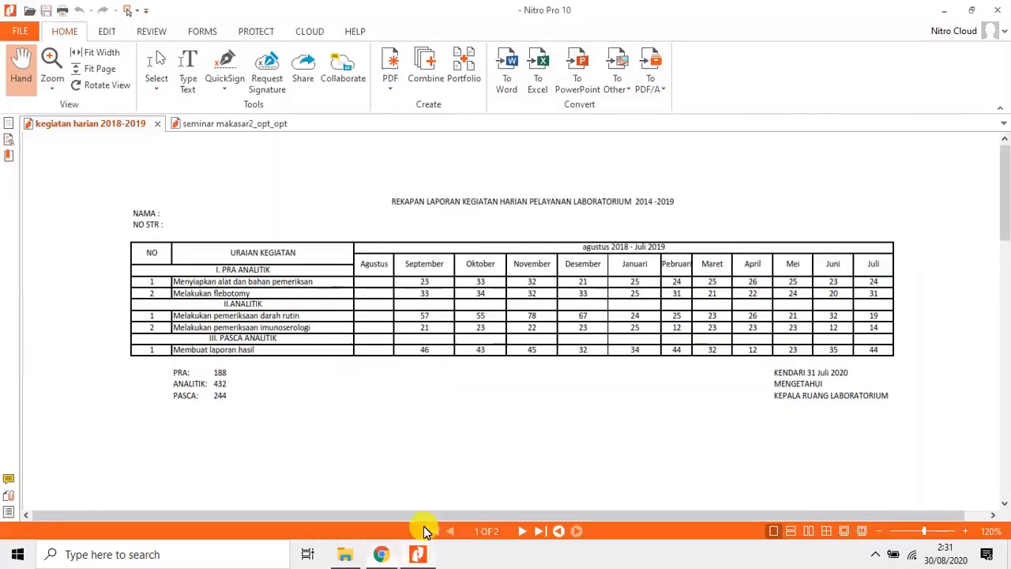
{"action": "left_click", "coordinate": [221, 126]}
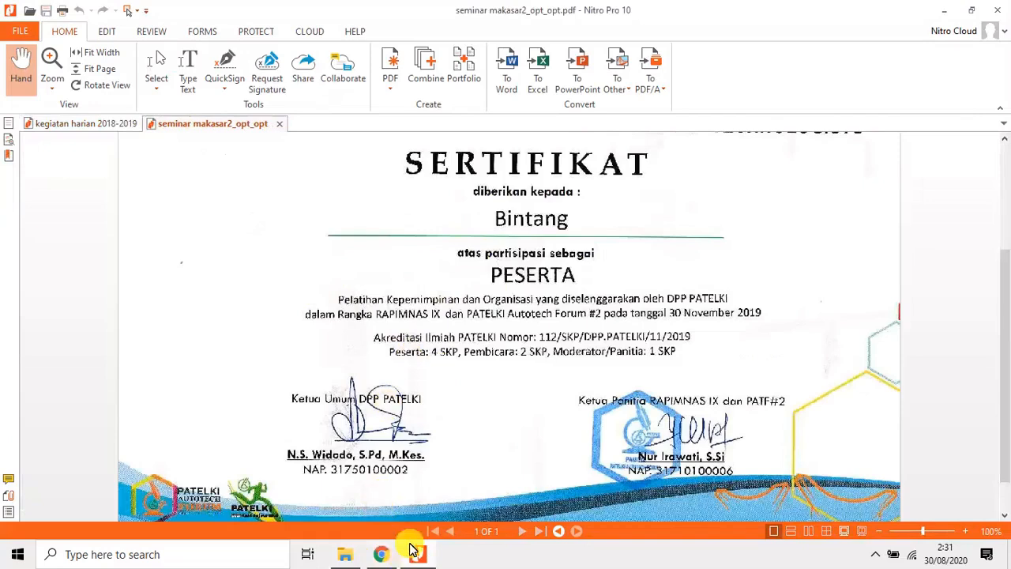
{"action": "left_click", "coordinate": [381, 553]}
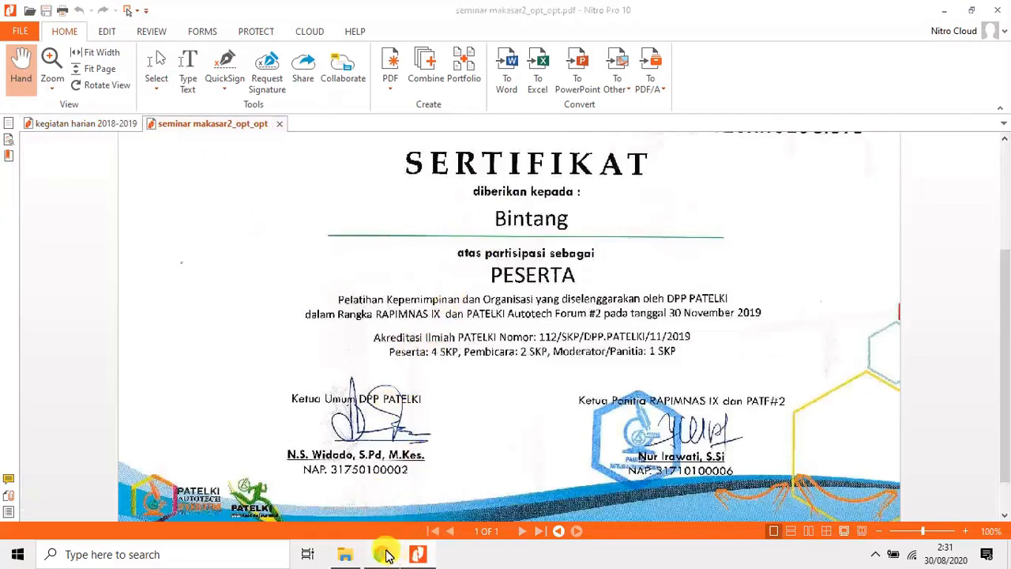
{"action": "left_click", "coordinate": [514, 316]}
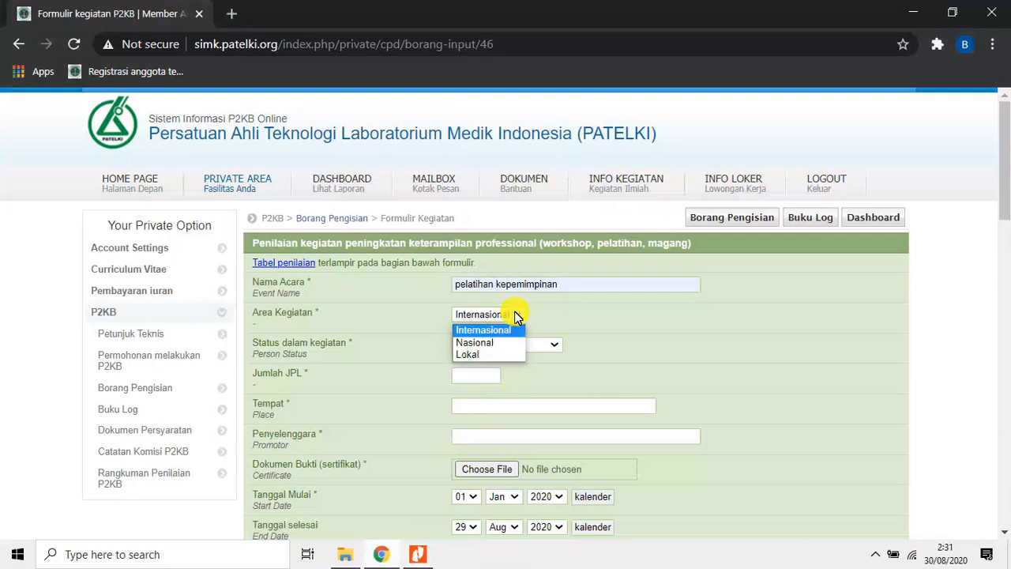
{"action": "left_click", "coordinate": [491, 343]}
{"action": "left_click", "coordinate": [558, 346]}
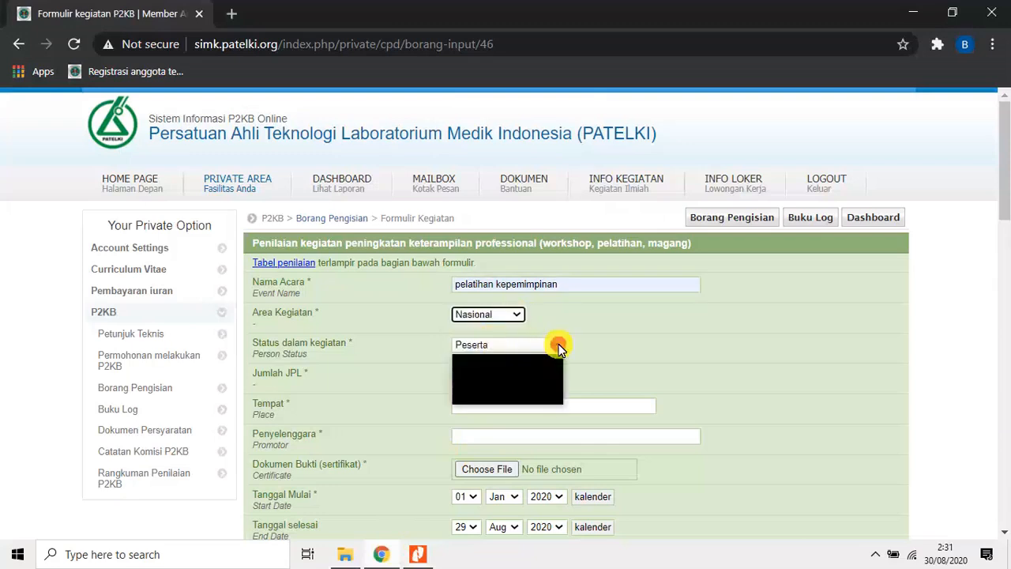
{"action": "left_click", "coordinate": [528, 361]}
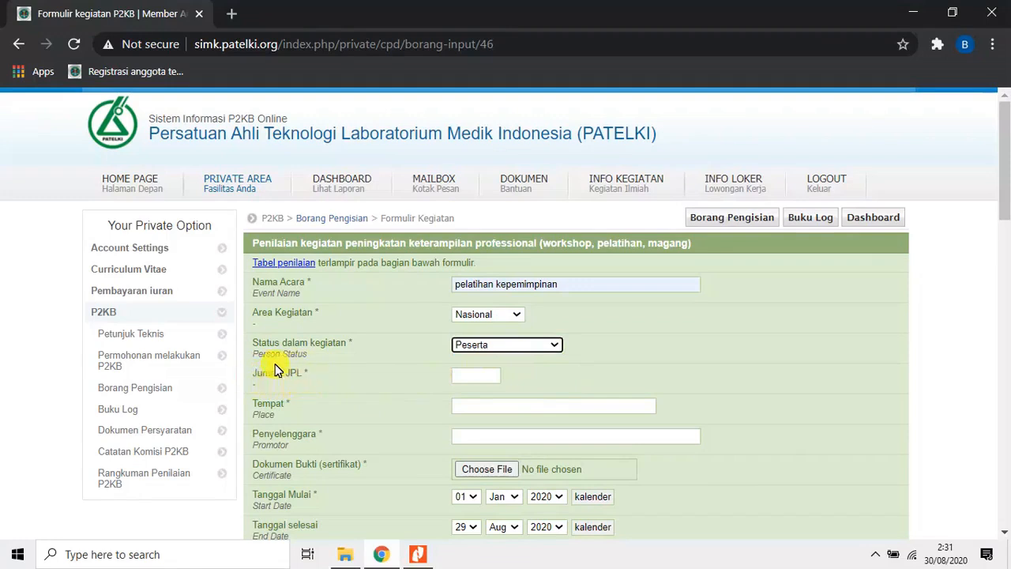
Set Jumlah JPL to 10 after comparing the certificate's SKP in Nitro Pro with the form's scoring table for Nasional Peserta.
{"action": "left_click", "coordinate": [418, 553]}
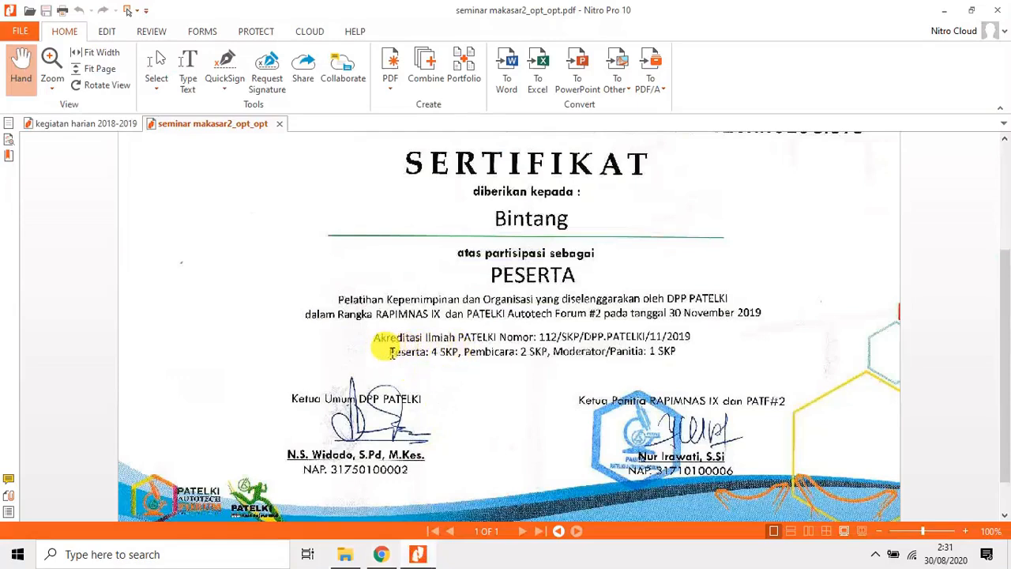
{"action": "left_click", "coordinate": [381, 554]}
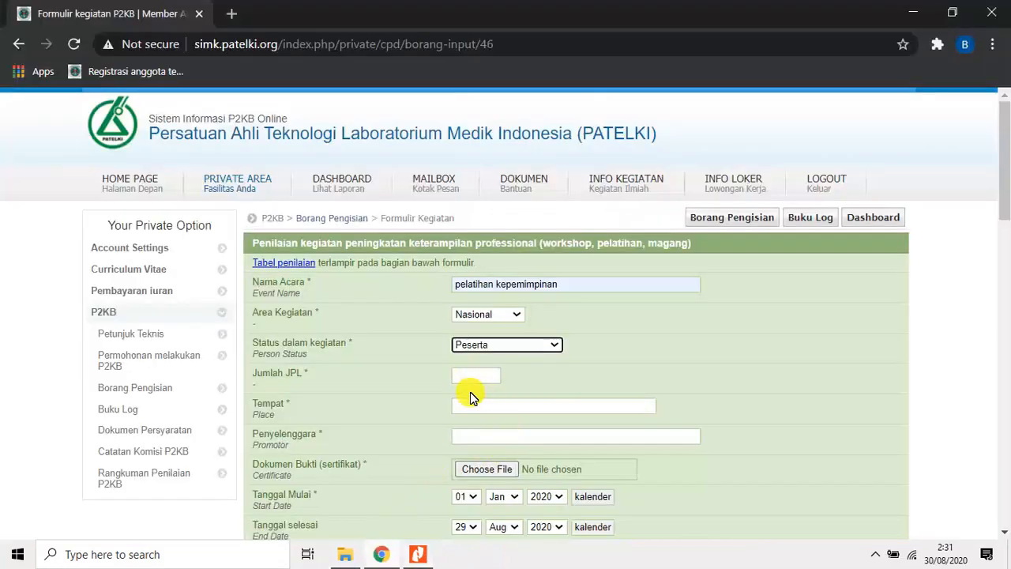
{"action": "scroll", "coordinate": [470, 392], "scroll_direction": "down", "scroll_amount": 6}
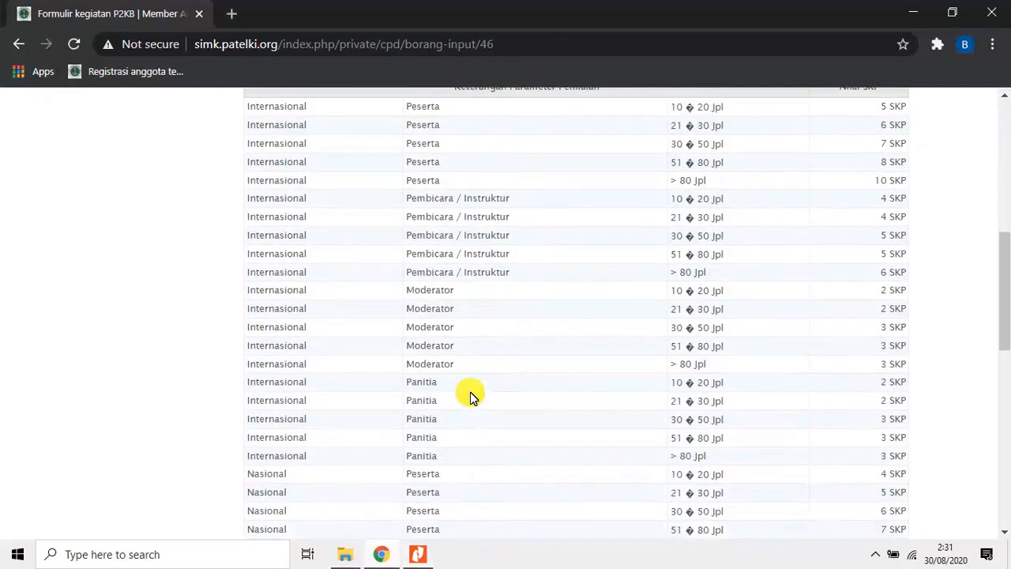
{"action": "scroll", "coordinate": [470, 392], "scroll_direction": "down", "scroll_amount": 1}
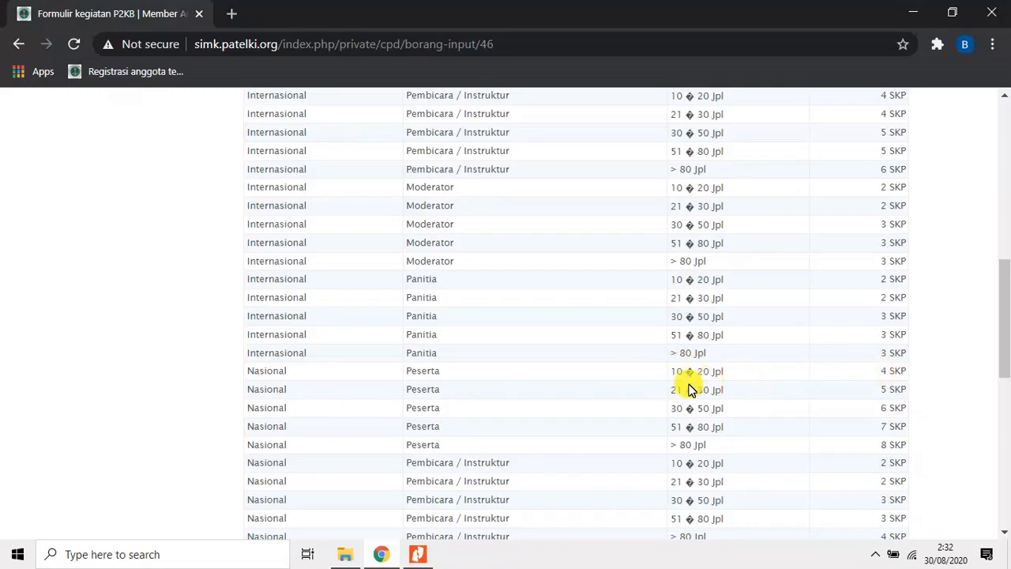
{"action": "scroll", "coordinate": [530, 371], "scroll_direction": "up", "scroll_amount": 1}
{"action": "scroll", "coordinate": [528, 368], "scroll_direction": "up", "scroll_amount": 7}
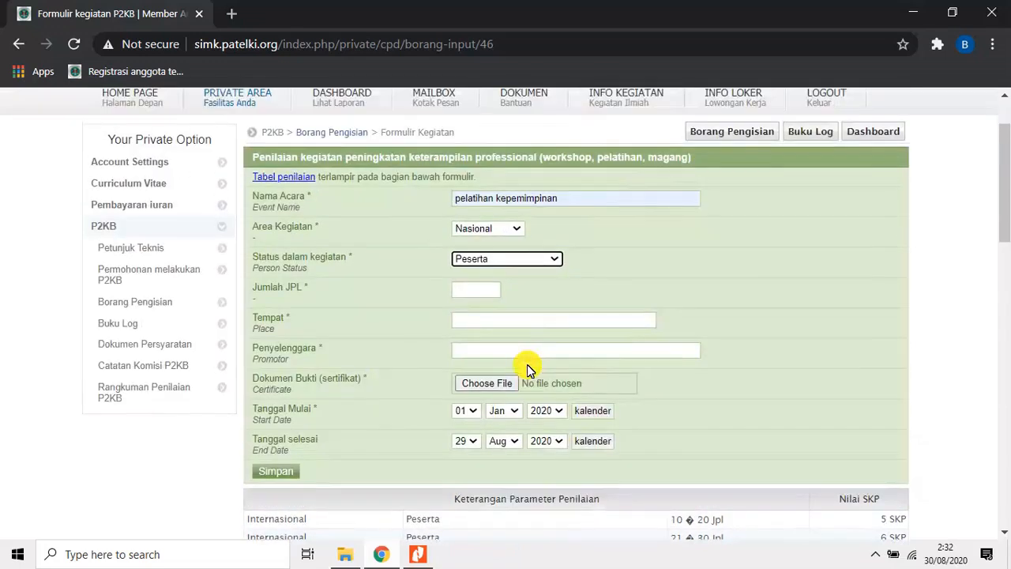
{"action": "left_click", "coordinate": [474, 290]}
{"action": "type", "text": "10"}
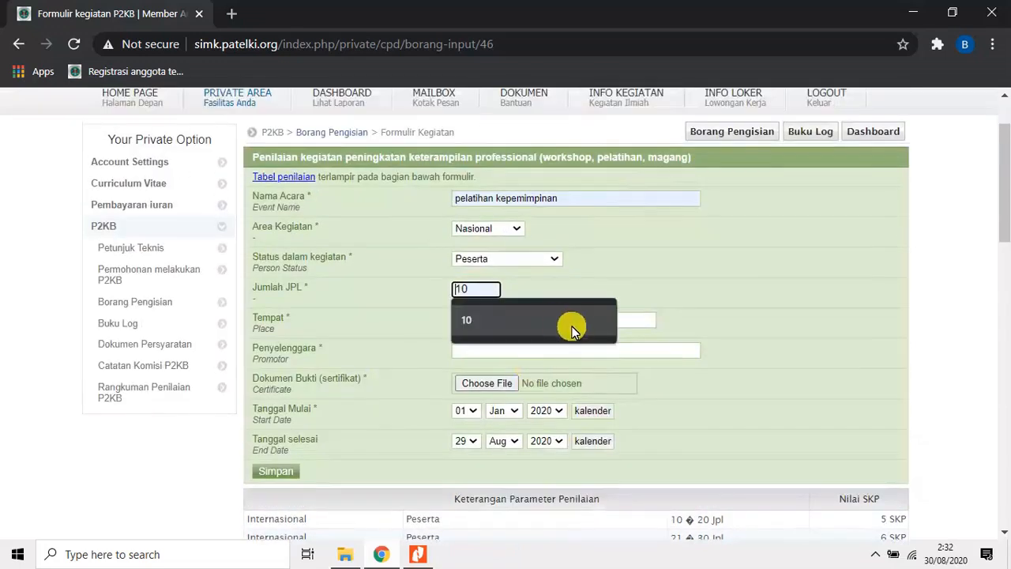
{"action": "left_click", "coordinate": [478, 315]}
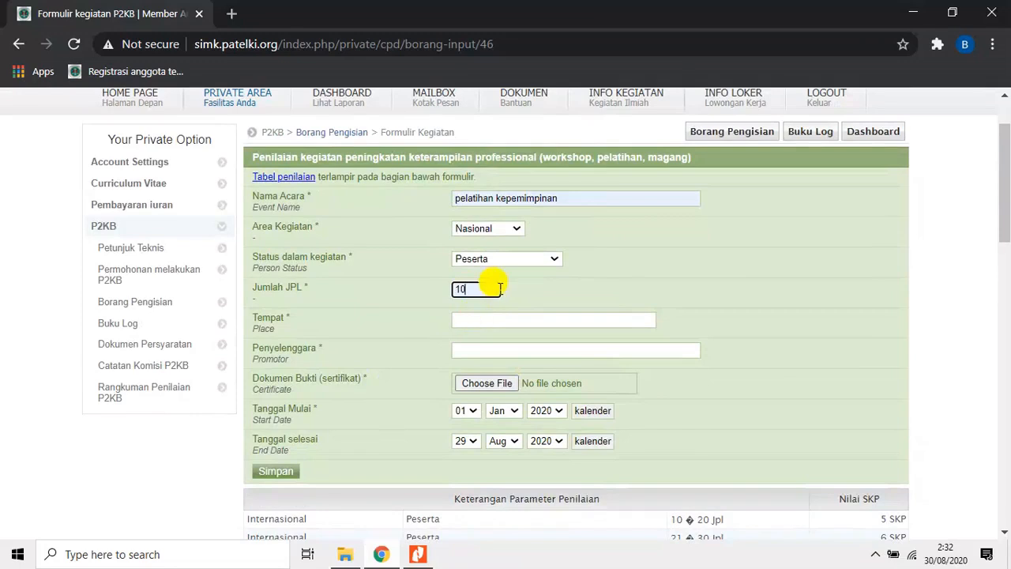
Enter makassar as Tempat and dpp Patelki as Penyelenggara for the pelatihan kepemimpinan training.
{"action": "left_click", "coordinate": [493, 320]}
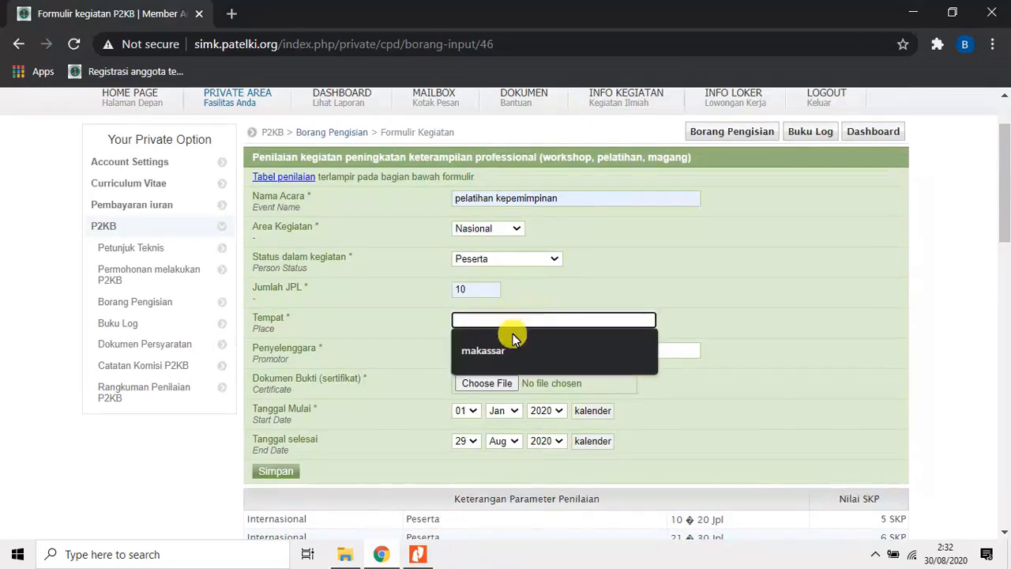
{"action": "left_click", "coordinate": [500, 351]}
{"action": "left_click", "coordinate": [504, 350]}
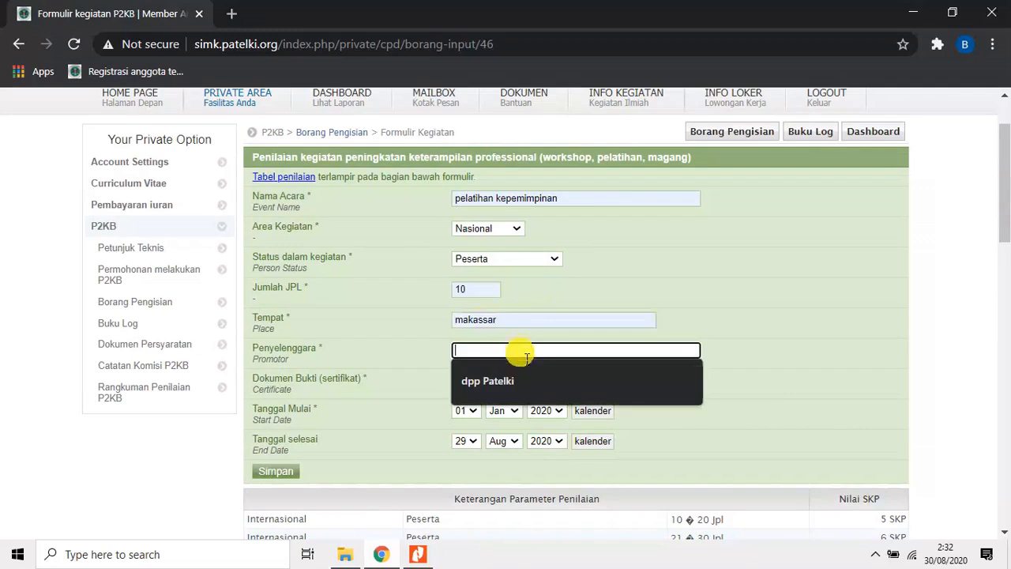
{"action": "left_click", "coordinate": [506, 386]}
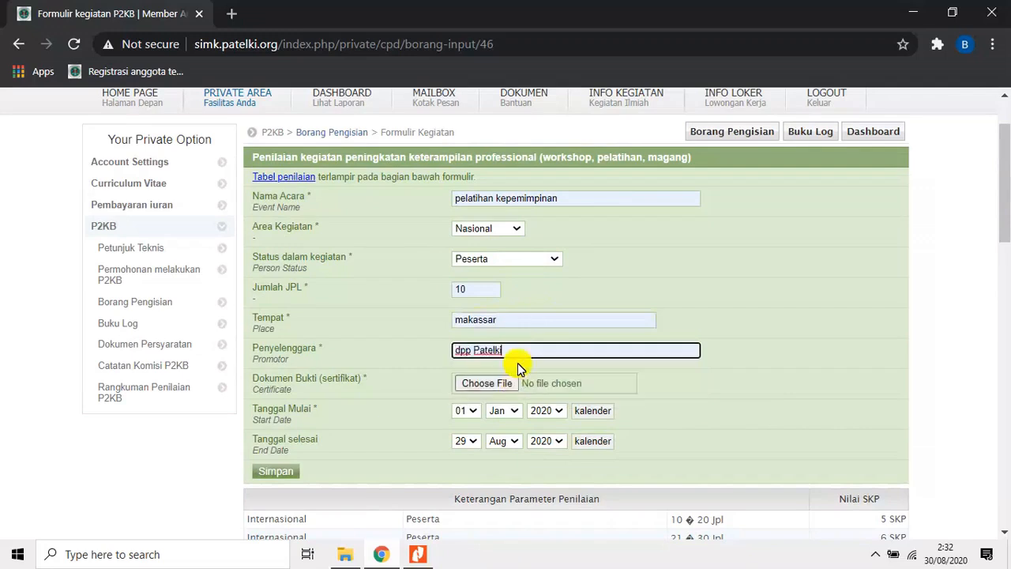
Attach seminar makasar2_opt_opt from the Documents folder as the Dokumen Bukti (sertifikat).
{"action": "left_click", "coordinate": [485, 388]}
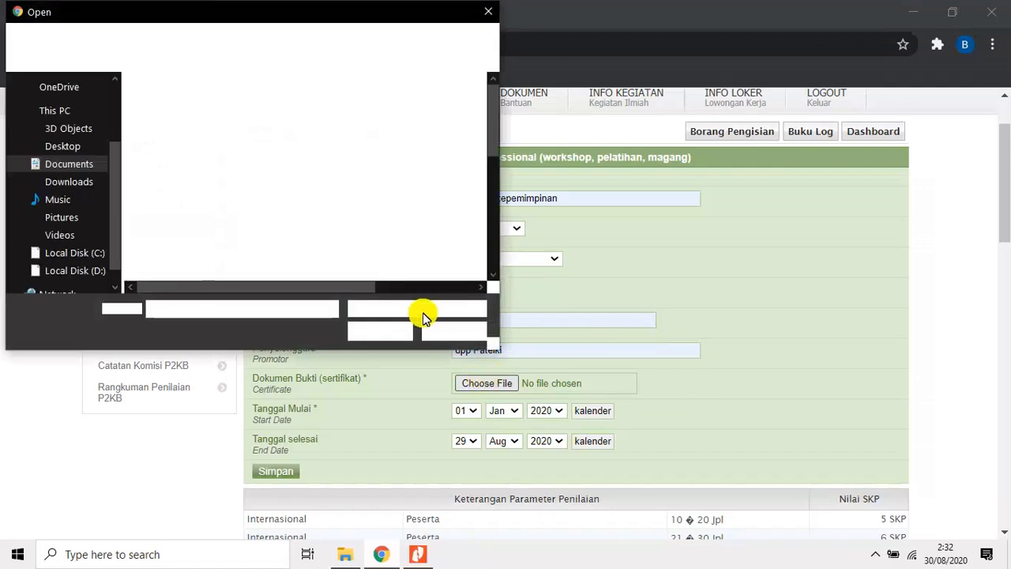
{"action": "scroll", "coordinate": [293, 261], "scroll_direction": "down", "scroll_amount": 3}
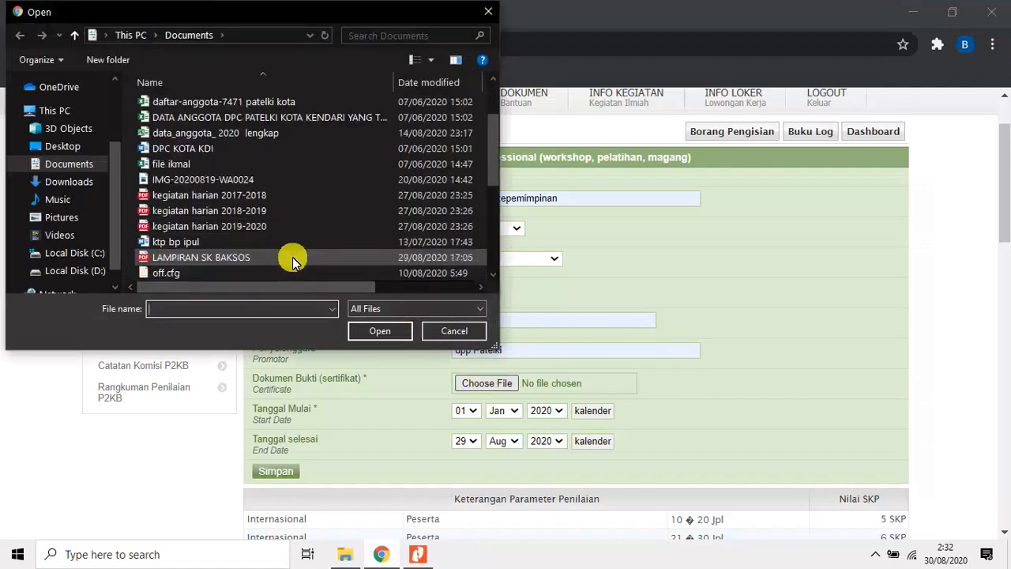
{"action": "scroll", "coordinate": [267, 234], "scroll_direction": "down", "scroll_amount": 1}
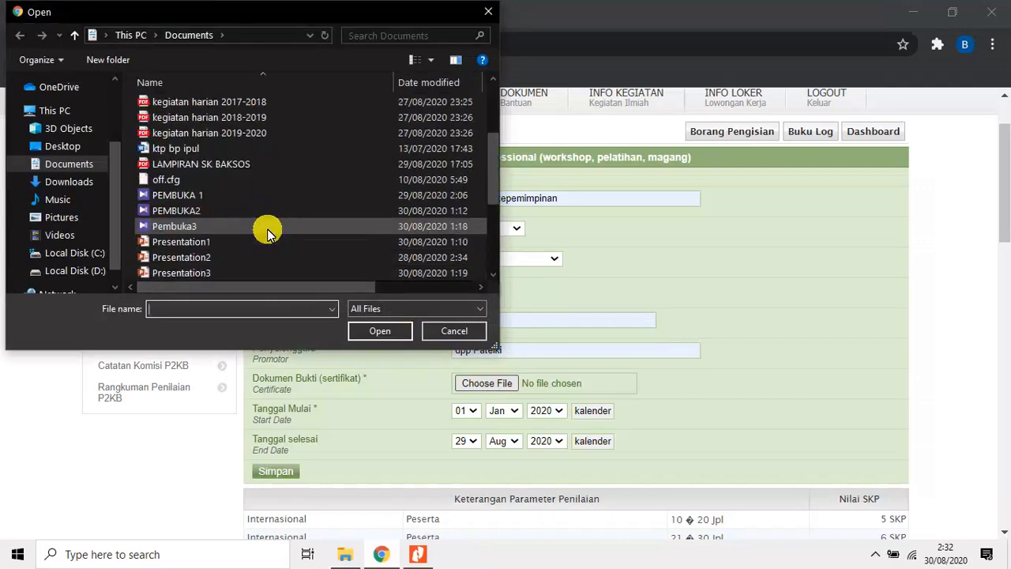
{"action": "scroll", "coordinate": [267, 234], "scroll_direction": "down", "scroll_amount": 3}
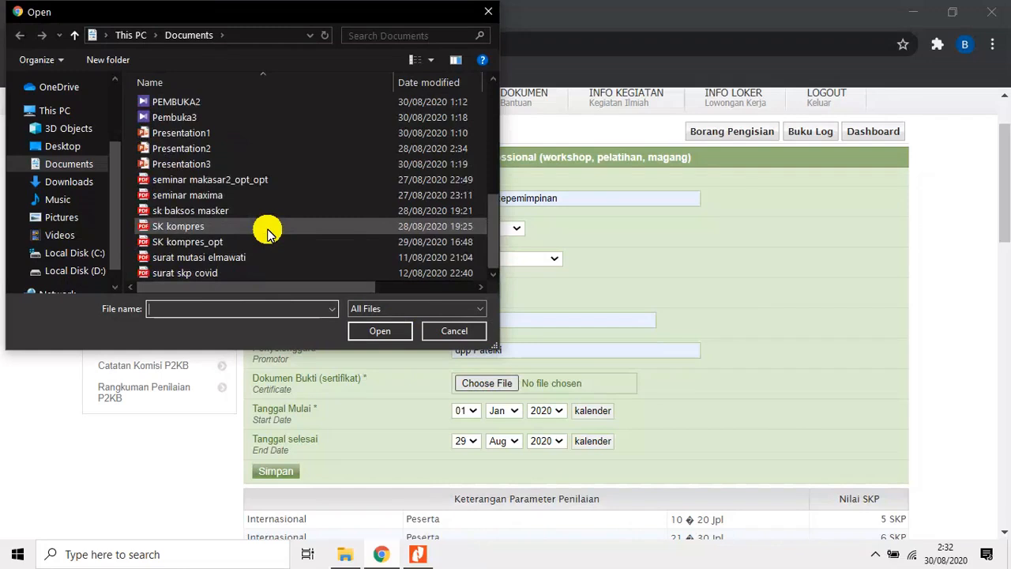
{"action": "left_click", "coordinate": [260, 180]}
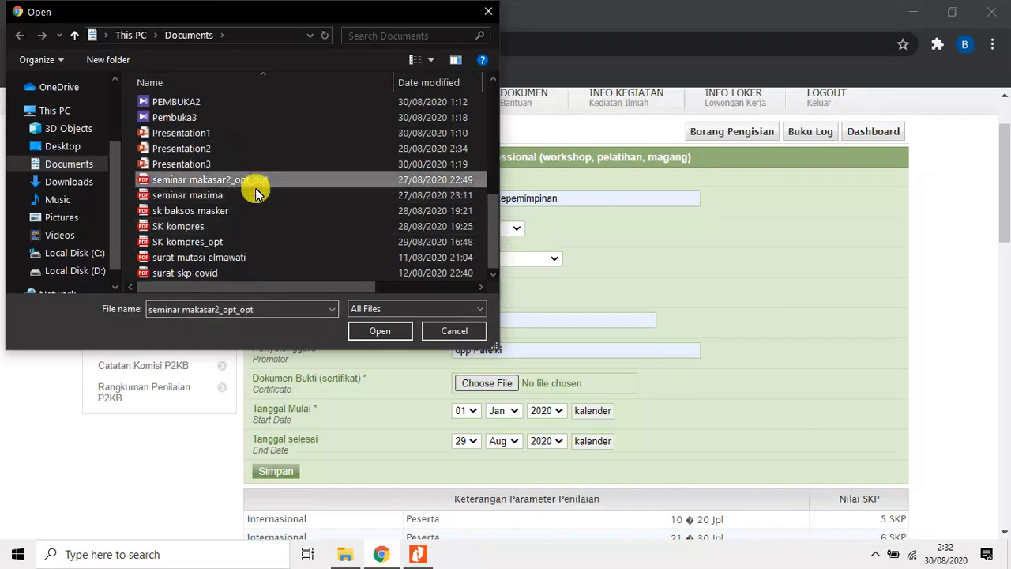
{"action": "left_click", "coordinate": [375, 332]}
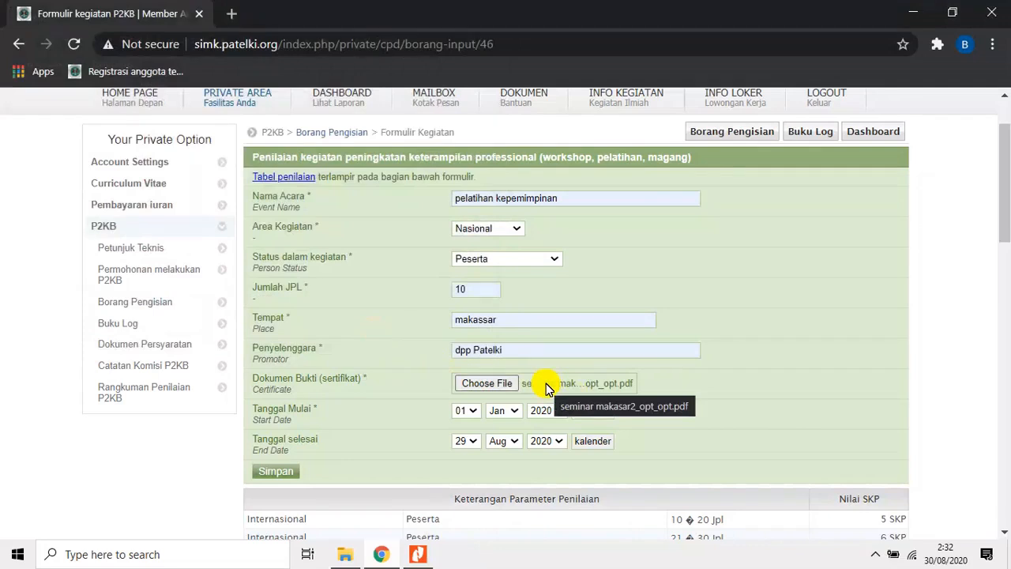
Check the training date on the certificate in Nitro Pro and set Tanggal Mulai in the browser form to 30 Nov 2019.
{"action": "left_click", "coordinate": [418, 554]}
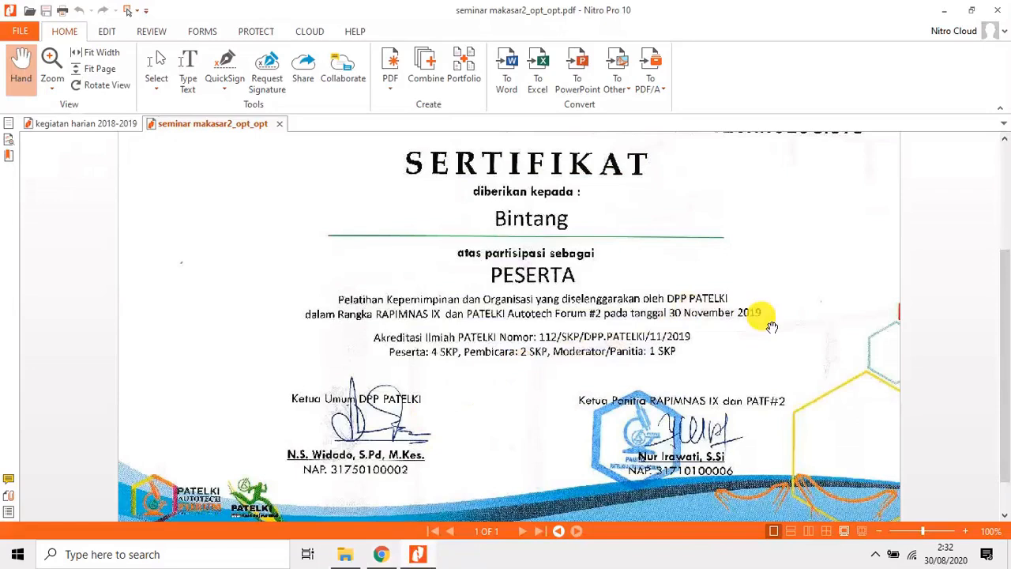
{"action": "left_click", "coordinate": [383, 552]}
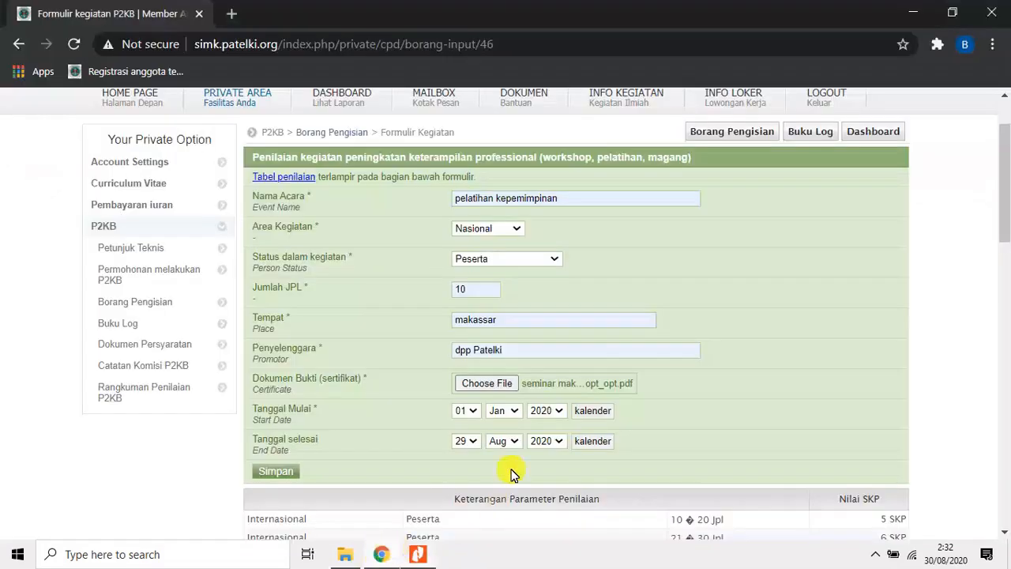
{"action": "left_click", "coordinate": [466, 411]}
{"action": "left_click_drag", "start_coordinate": [477, 308], "coordinate": [483, 402]}
{"action": "left_click", "coordinate": [464, 385]}
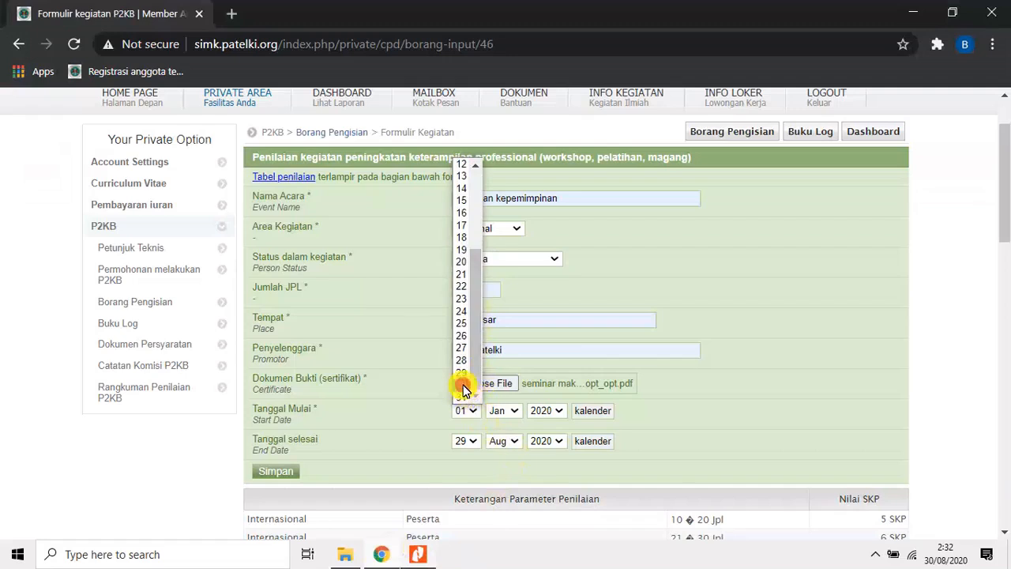
{"action": "left_click", "coordinate": [512, 412]}
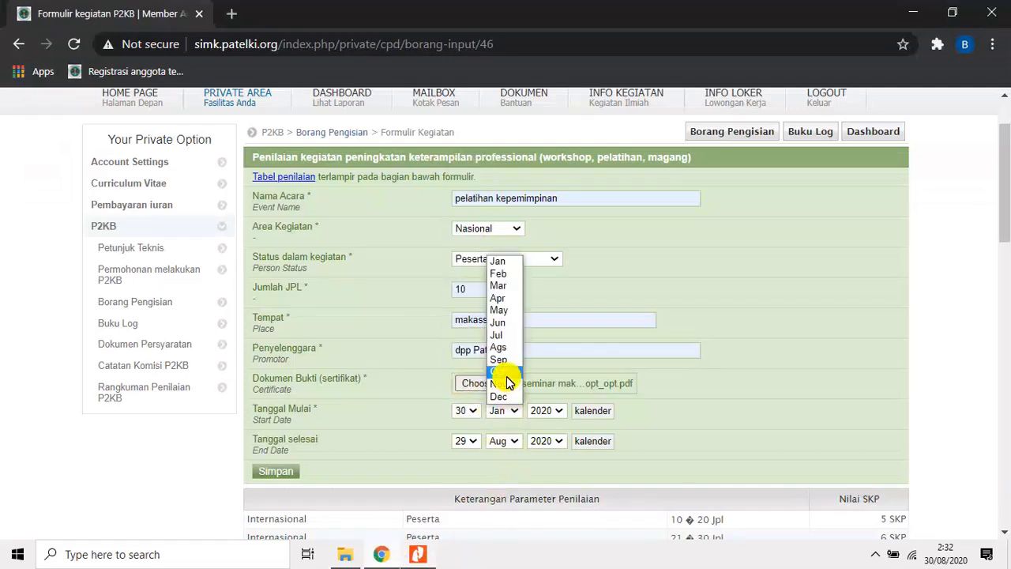
{"action": "left_click", "coordinate": [506, 384]}
{"action": "left_click", "coordinate": [562, 411]}
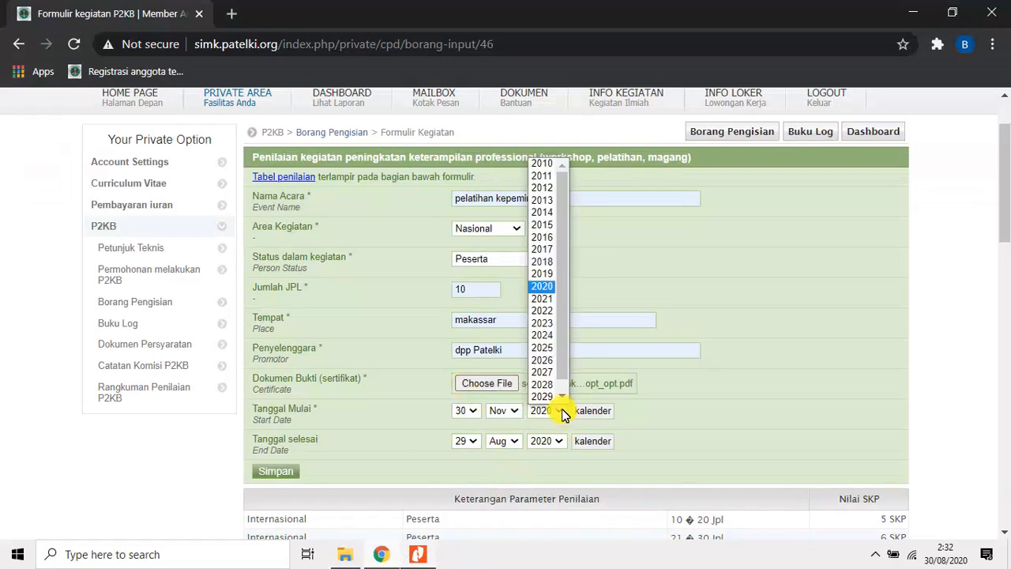
{"action": "left_click", "coordinate": [543, 275]}
Set Tanggal selesai to 30 Nov 2019 and save the training entry.
{"action": "left_click", "coordinate": [477, 444]}
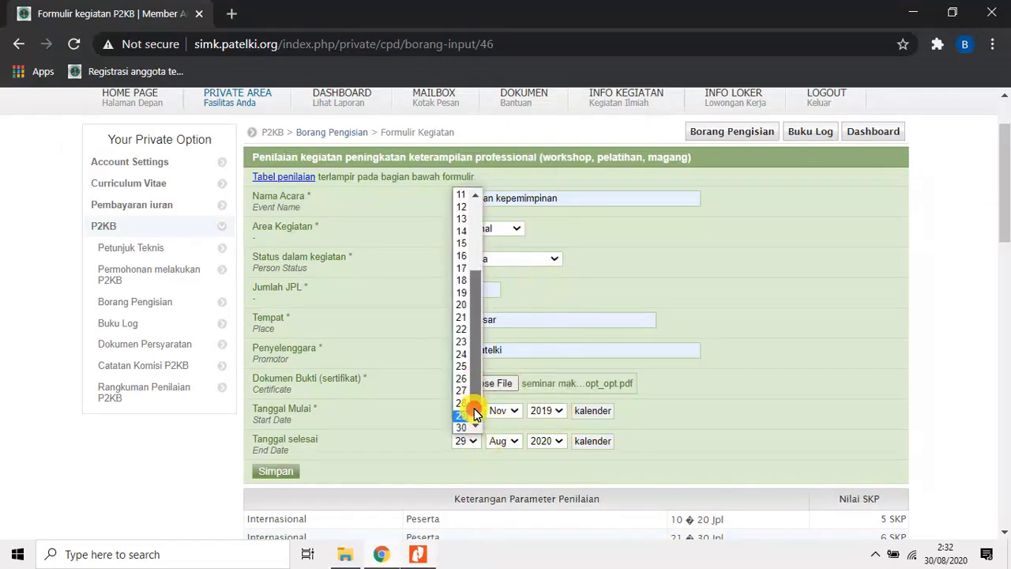
{"action": "left_click", "coordinate": [462, 418]}
{"action": "left_click", "coordinate": [513, 441]}
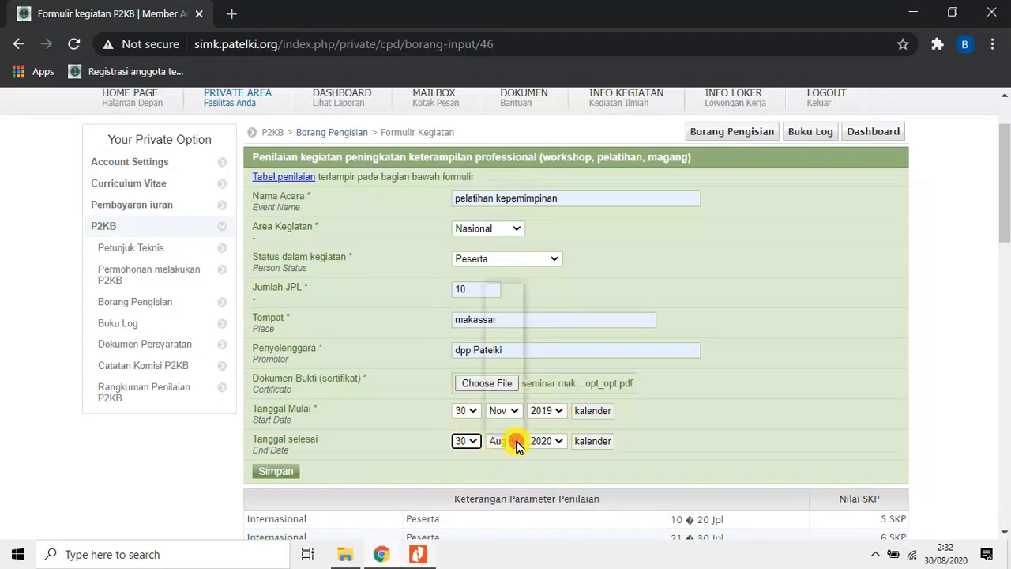
{"action": "left_click", "coordinate": [505, 414]}
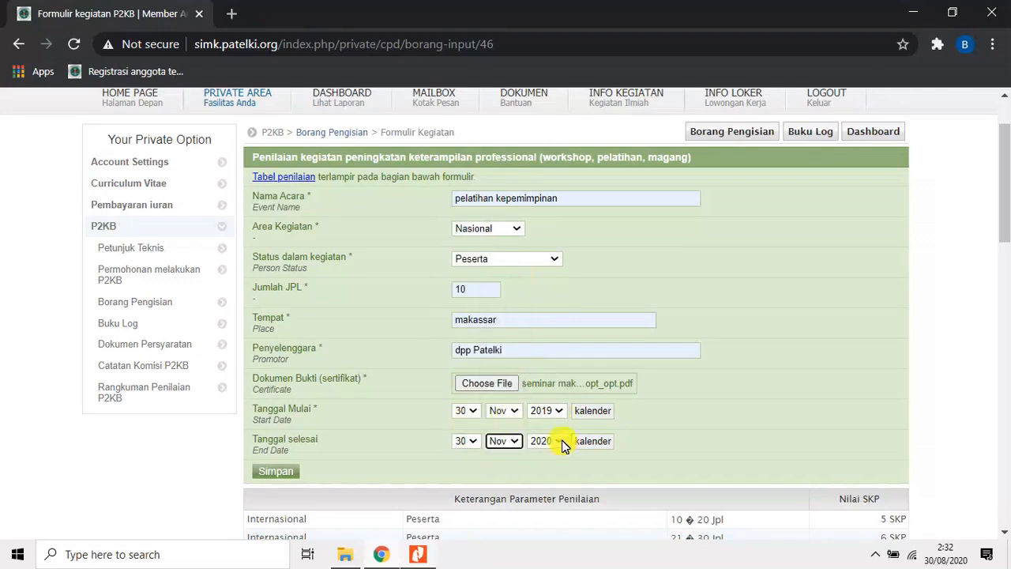
{"action": "left_click", "coordinate": [563, 444]}
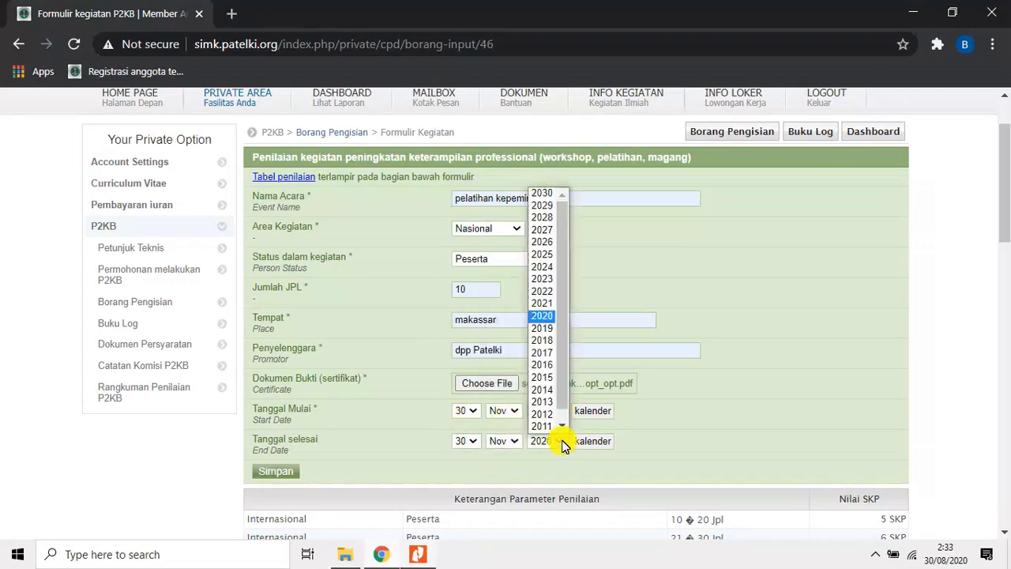
{"action": "left_click", "coordinate": [547, 330]}
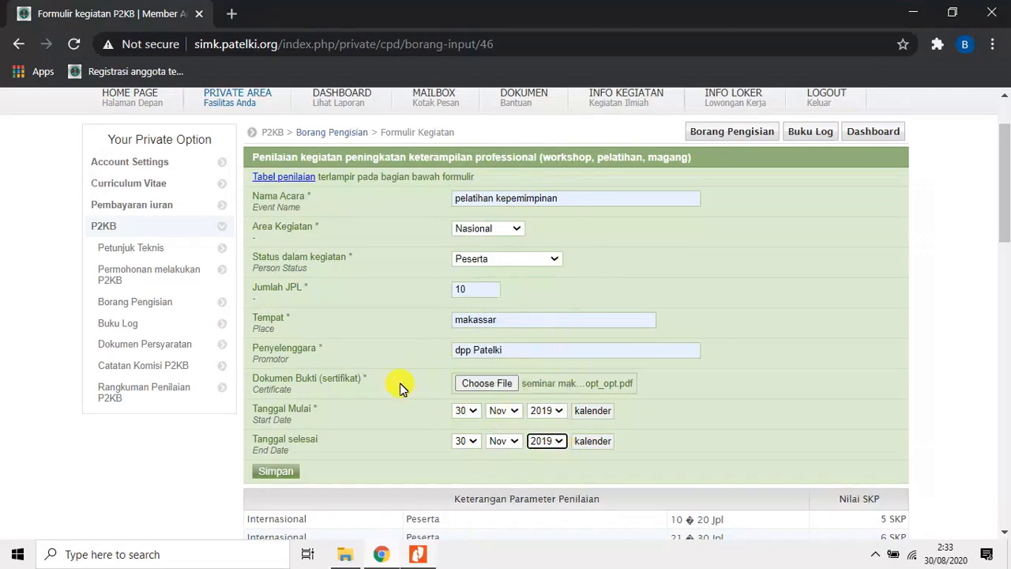
{"action": "left_click", "coordinate": [293, 475]}
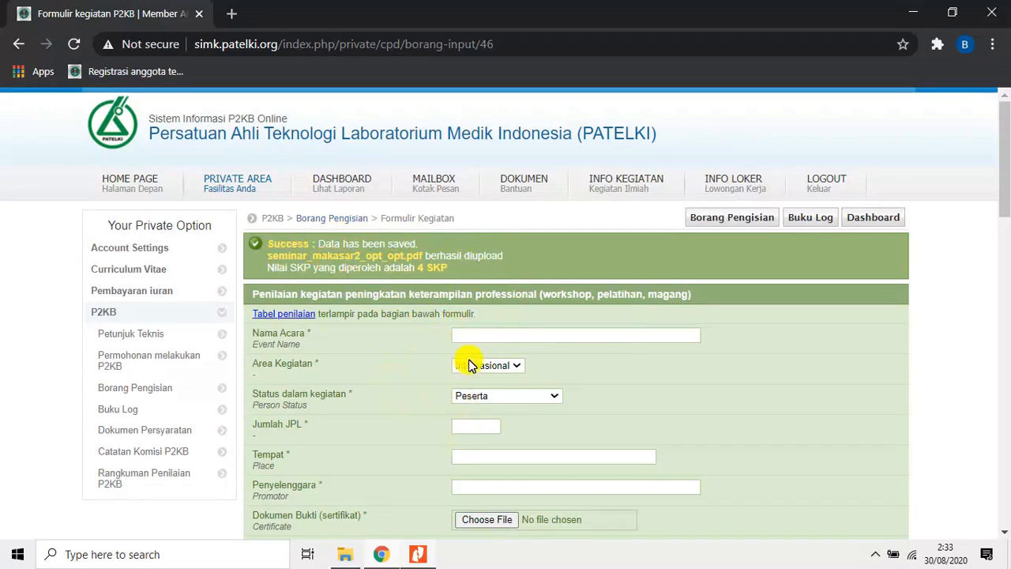
Go back to Borang Pengisian and list the P2KB activities of semua ranah.
{"action": "scroll", "coordinate": [458, 371], "scroll_direction": "down", "scroll_amount": 3}
{"action": "scroll", "coordinate": [454, 402], "scroll_direction": "up", "scroll_amount": 2}
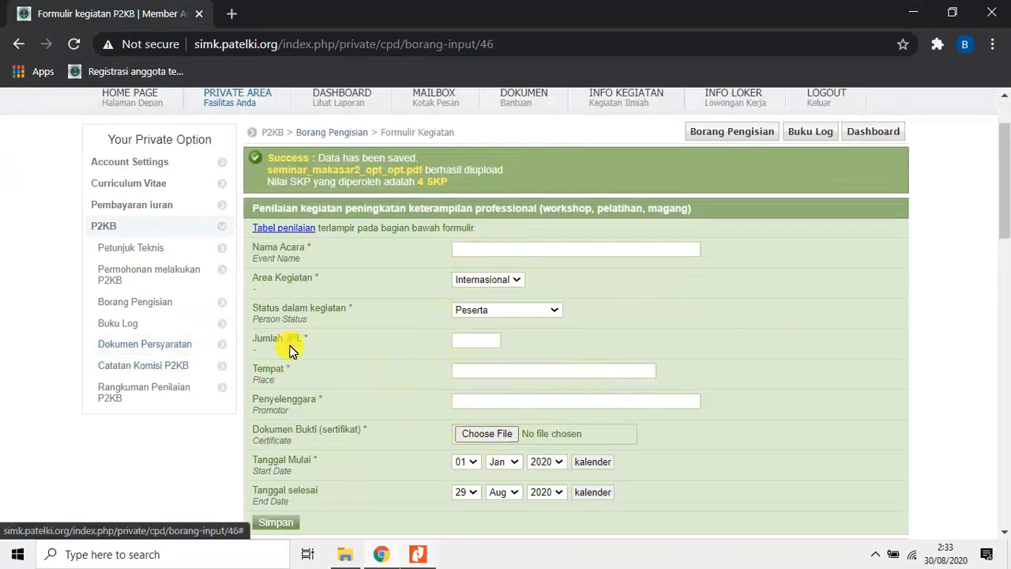
{"action": "left_click", "coordinate": [162, 306]}
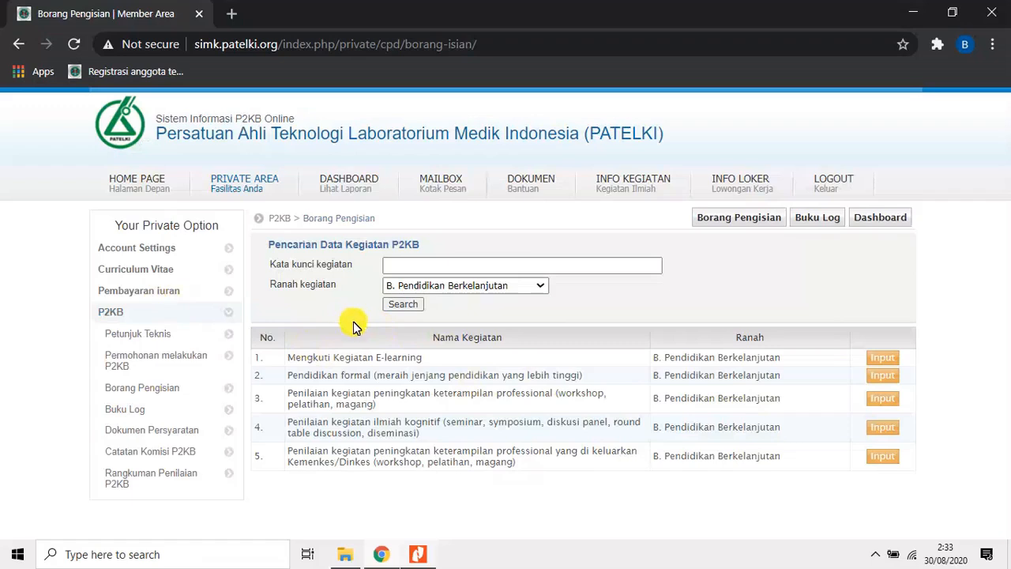
{"action": "left_click", "coordinate": [539, 288]}
{"action": "left_click", "coordinate": [522, 307]}
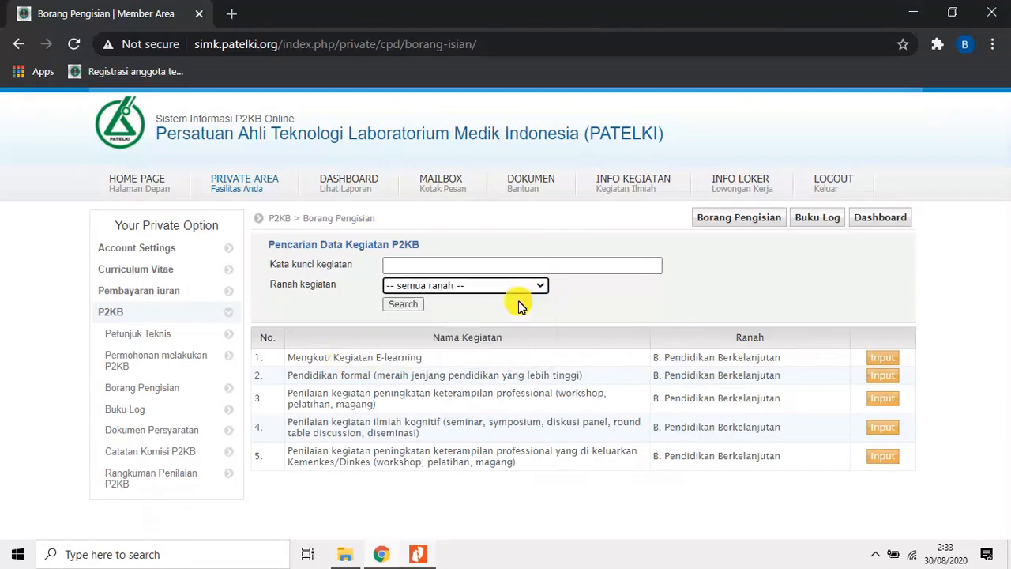
{"action": "left_click", "coordinate": [417, 305]}
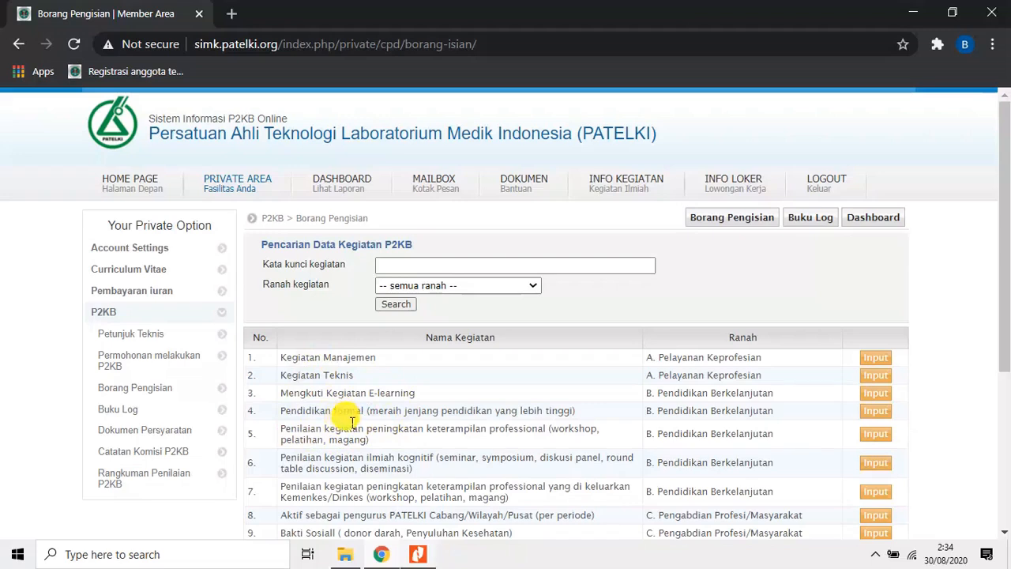
Open the Buku Log and show the recorded activities for the 2018/2019 period.
{"action": "left_click", "coordinate": [130, 410]}
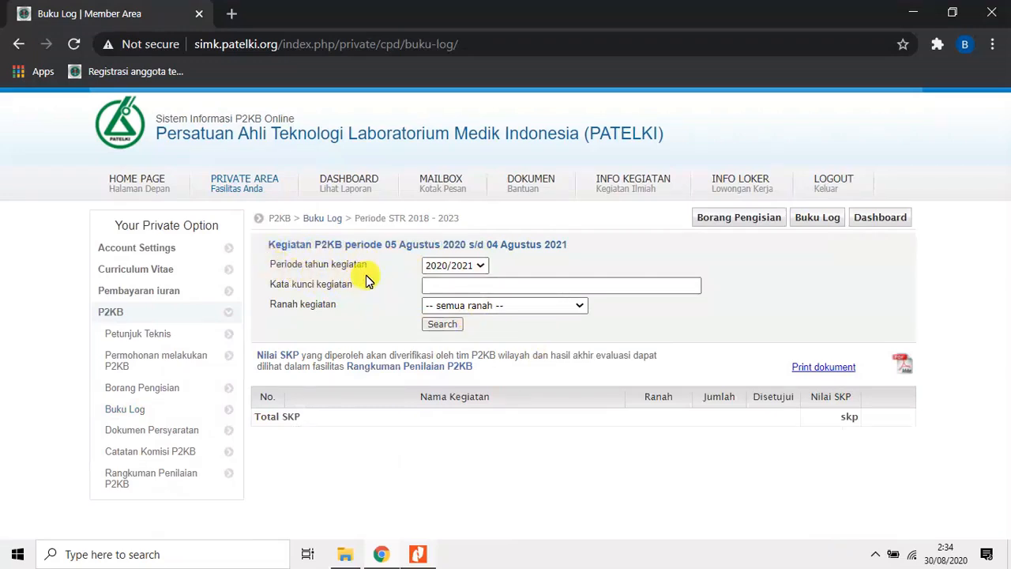
{"action": "left_click", "coordinate": [482, 267]}
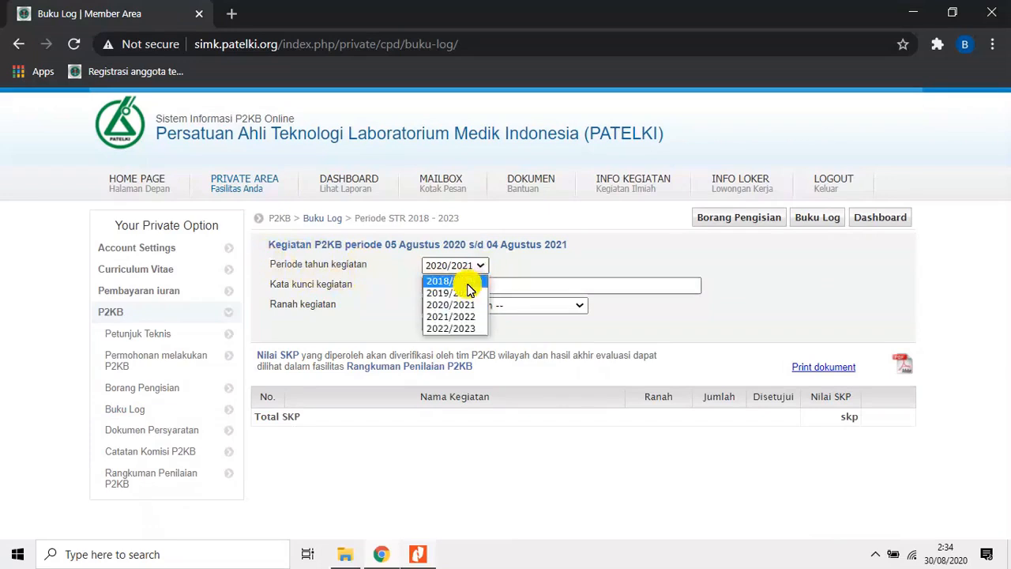
{"action": "left_click", "coordinate": [468, 283]}
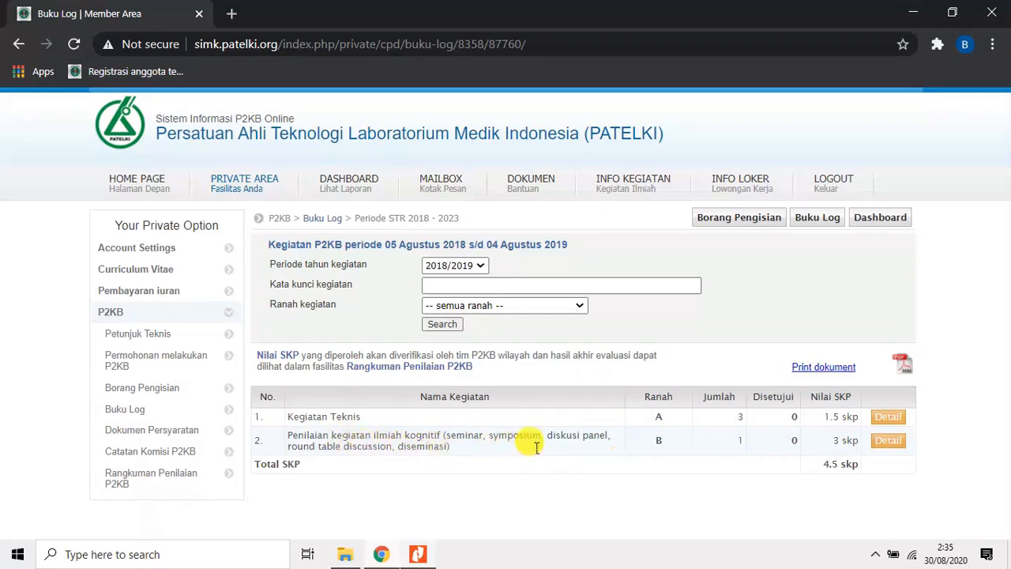
Open the details of Kegiatan Teknis and review its entries, supporting documents and SKP values for 2018/2019.
{"action": "left_click", "coordinate": [897, 418]}
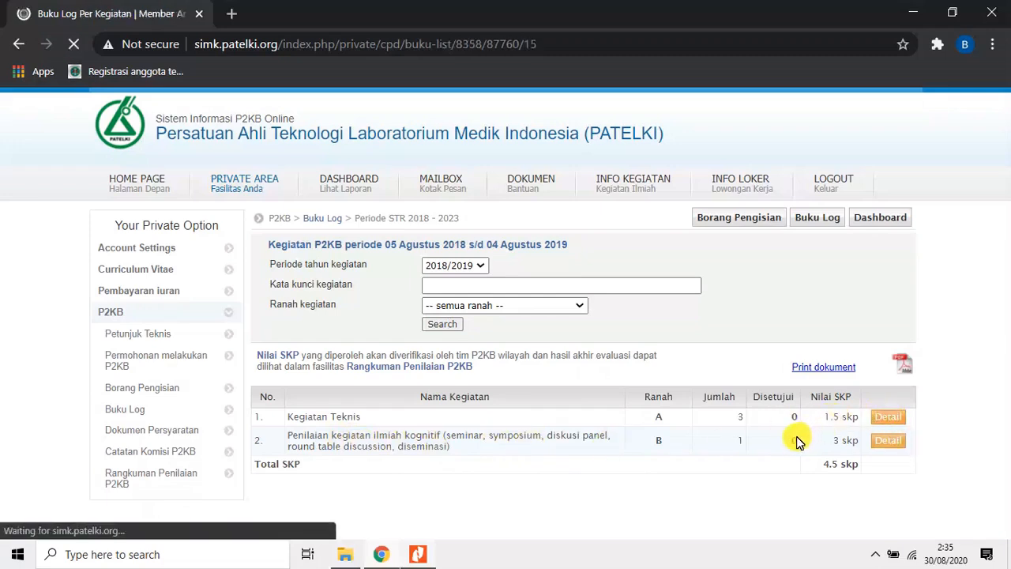
{"action": "scroll", "coordinate": [642, 482], "scroll_direction": "down", "scroll_amount": 2}
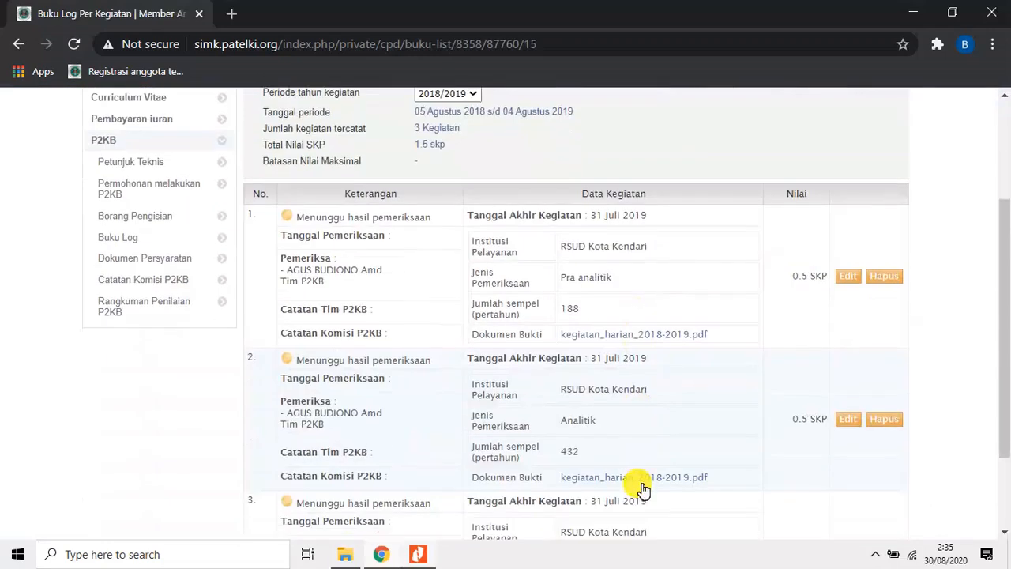
{"action": "scroll", "coordinate": [640, 487], "scroll_direction": "down", "scroll_amount": 1}
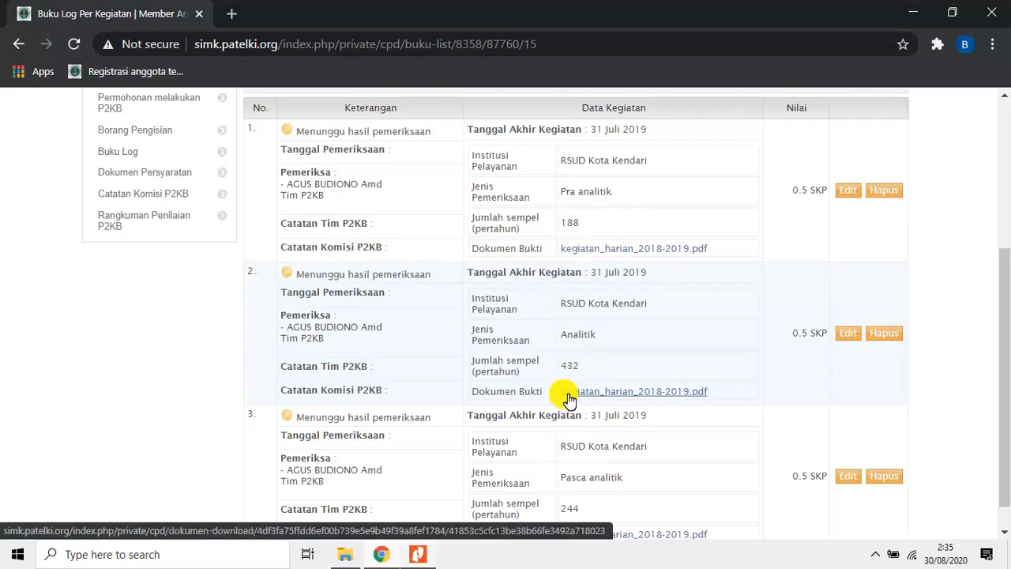
{"action": "scroll", "coordinate": [569, 399], "scroll_direction": "down", "scroll_amount": 1}
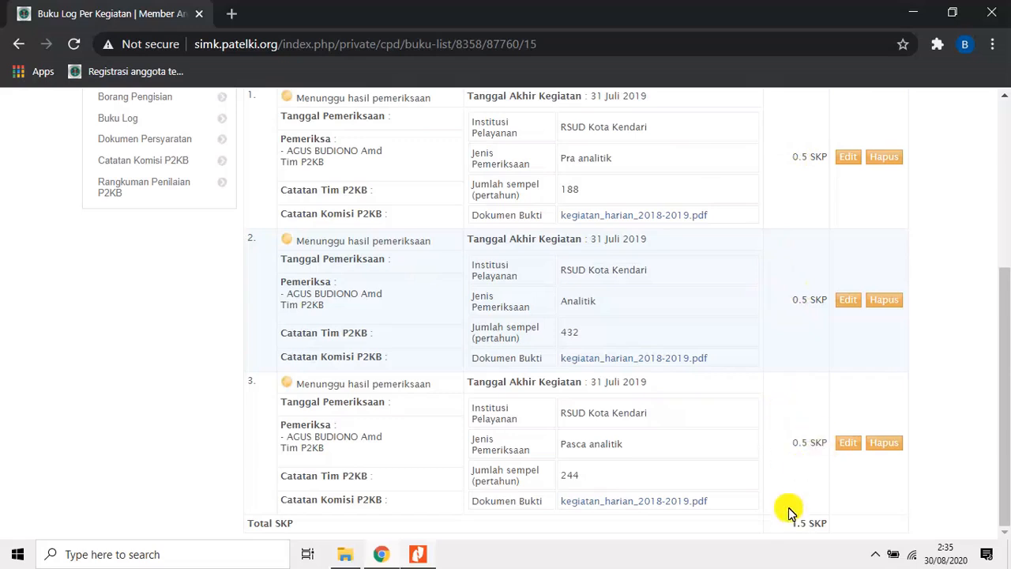
Switch the Periode tahun kegiatan of the Kegiatan Teknis log to 2019/2020.
{"action": "scroll", "coordinate": [847, 423], "scroll_direction": "up", "scroll_amount": 3}
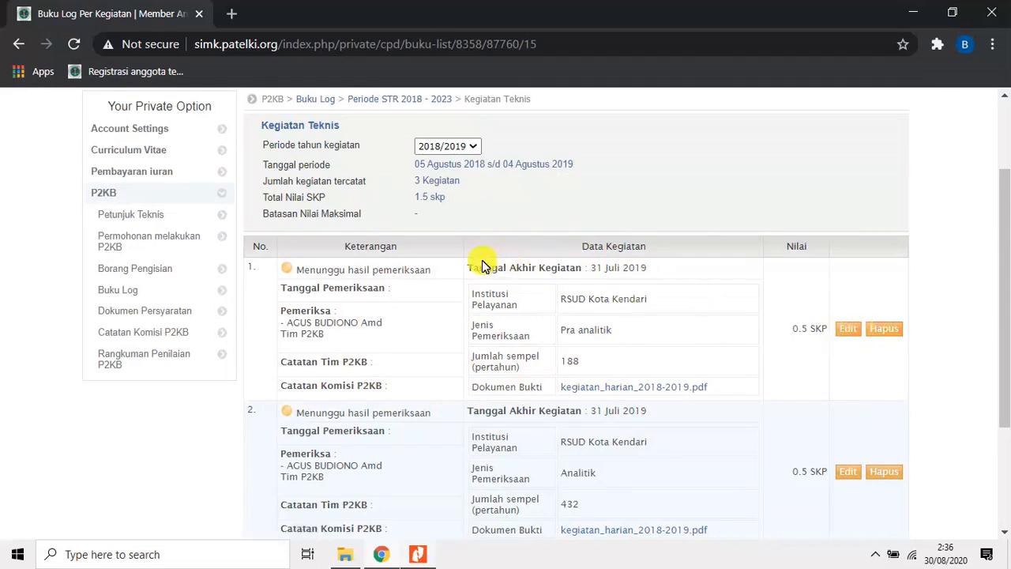
{"action": "left_click", "coordinate": [474, 145]}
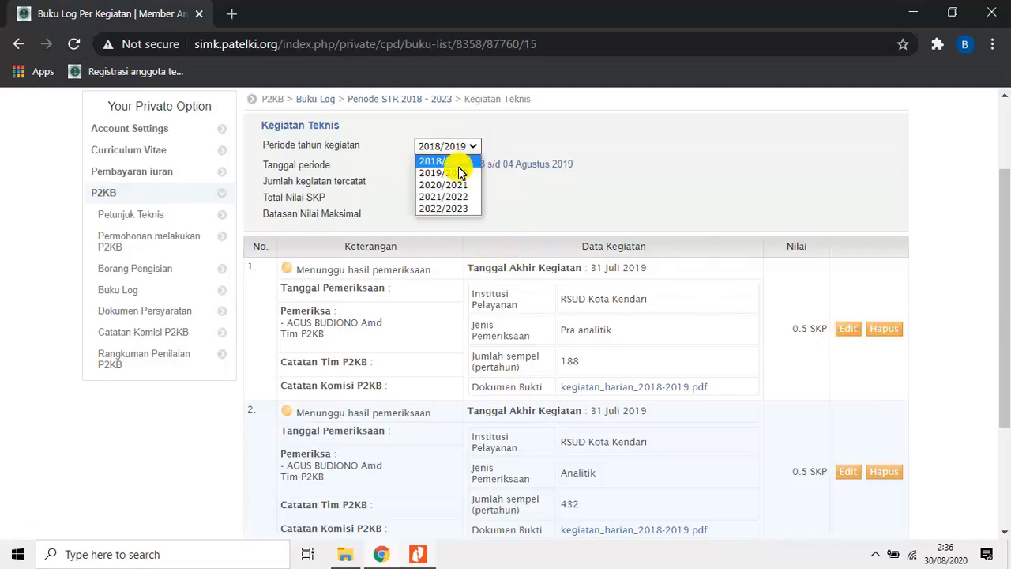
{"action": "left_click", "coordinate": [461, 173]}
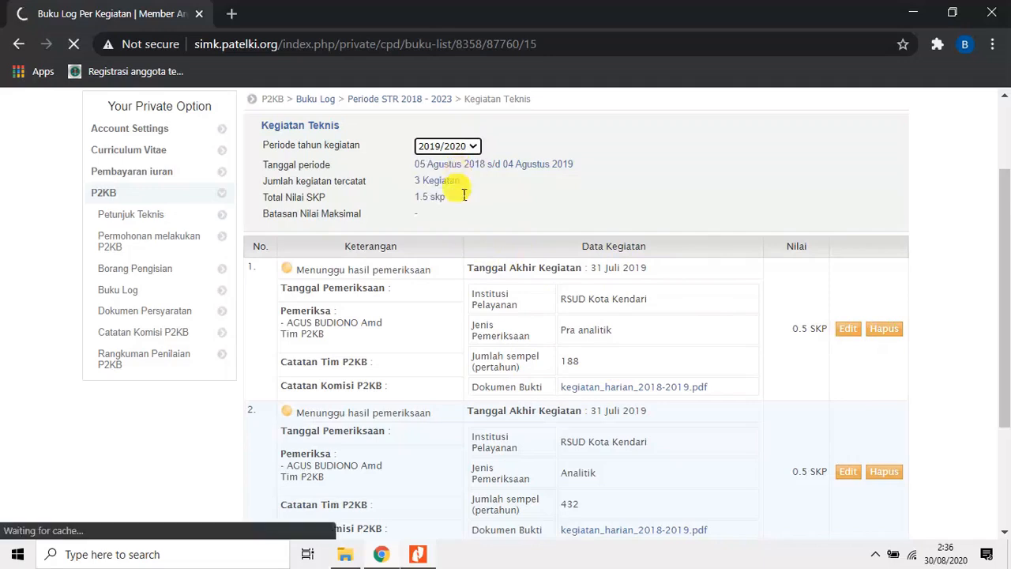